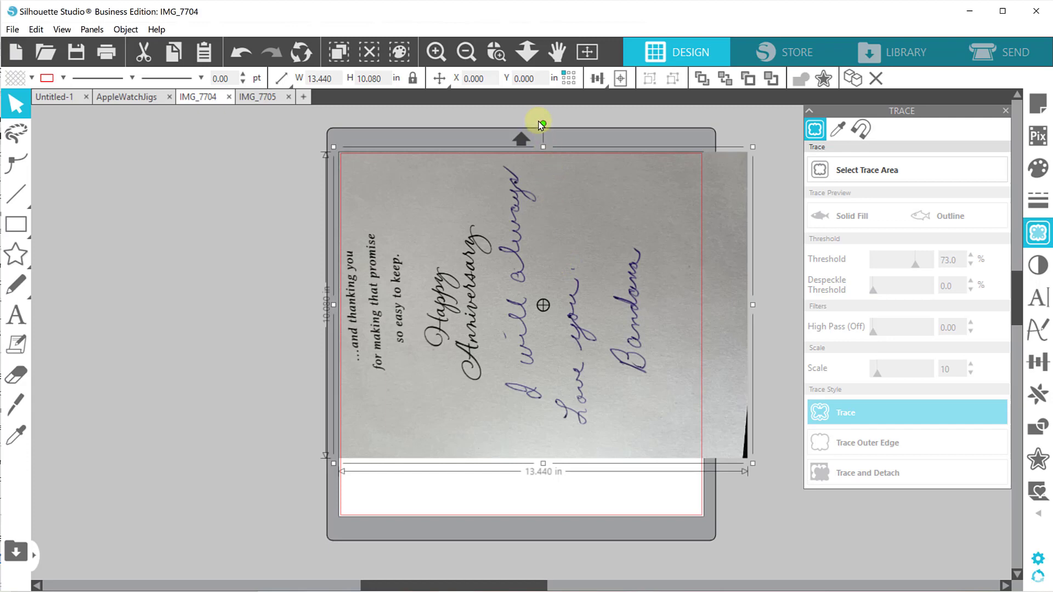
Rotate the card photo 90 degrees clockwise and set a trace area about 9.14 by 5.43 in around the handwritten message.
drag(543, 125, 660, 305)
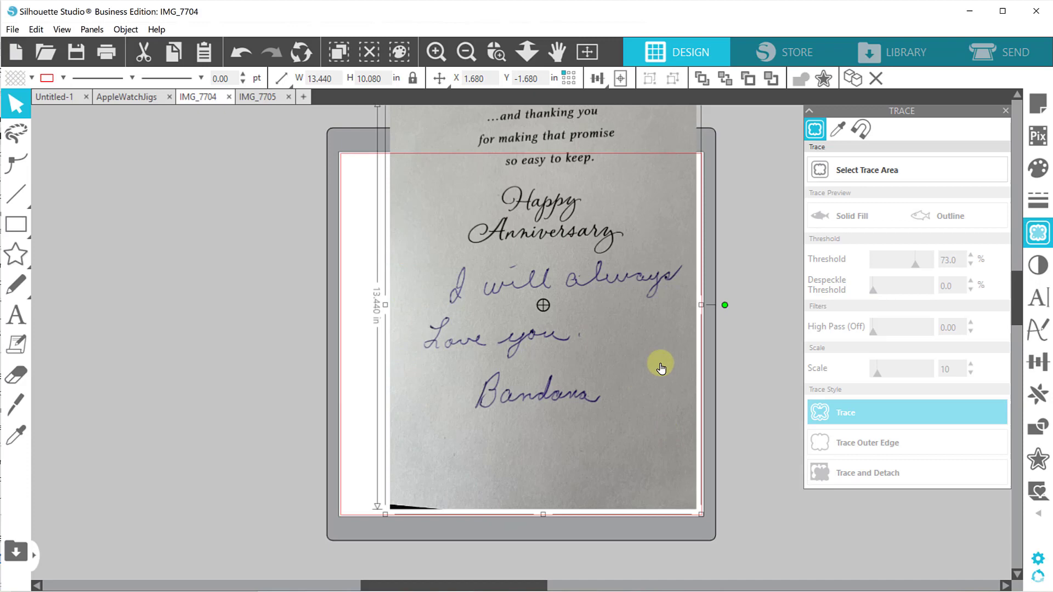
click(850, 176)
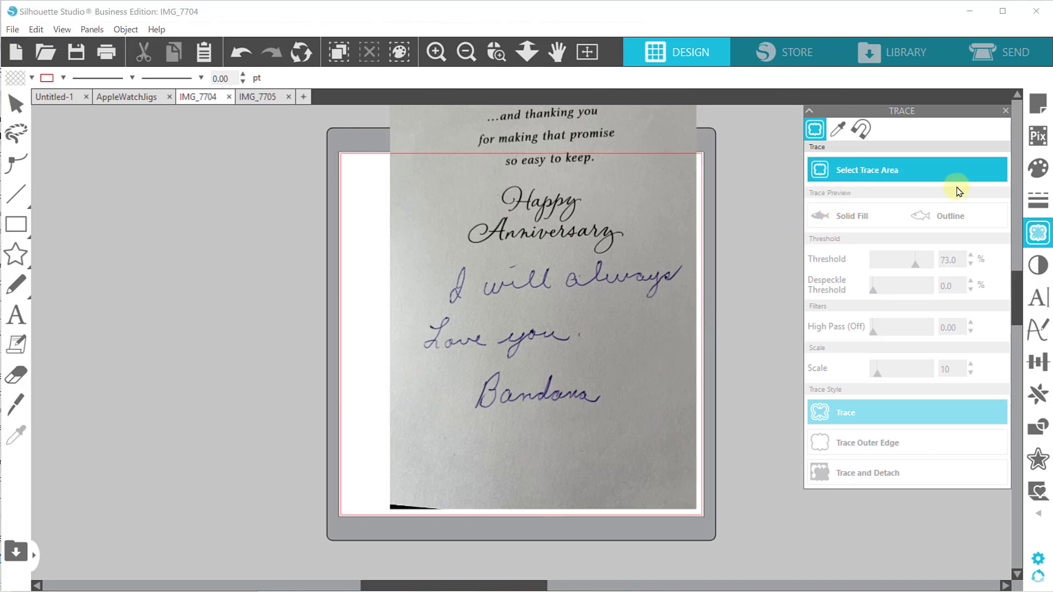
click(1034, 241)
click(1037, 242)
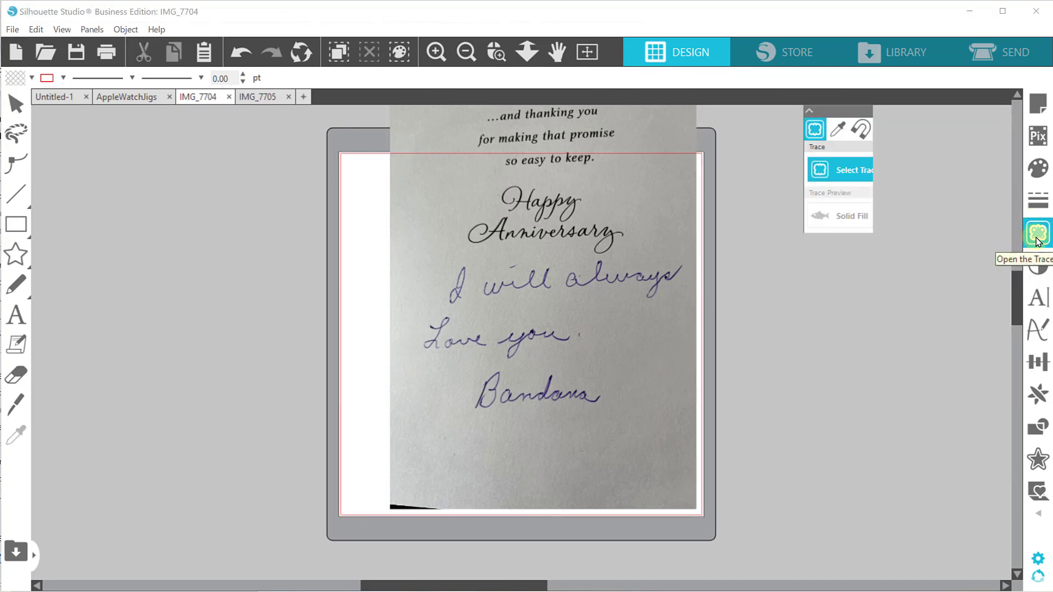
click(878, 183)
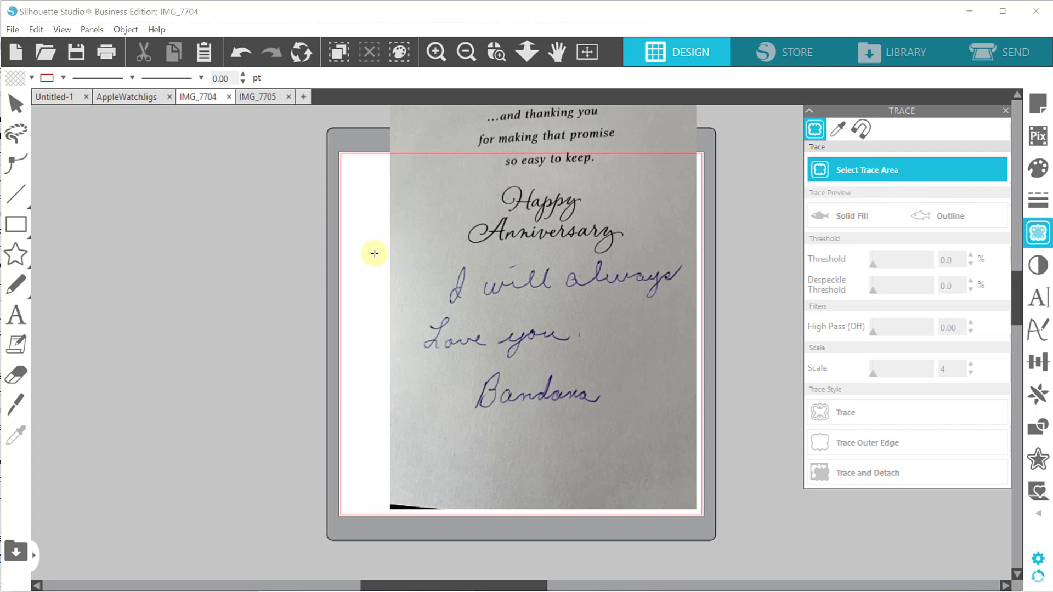
mouse_move(423, 253)
mouse_down()
mouse_move(430, 277)
mouse_move(531, 404)
mouse_move(640, 425)
mouse_move(692, 419)
mouse_up()
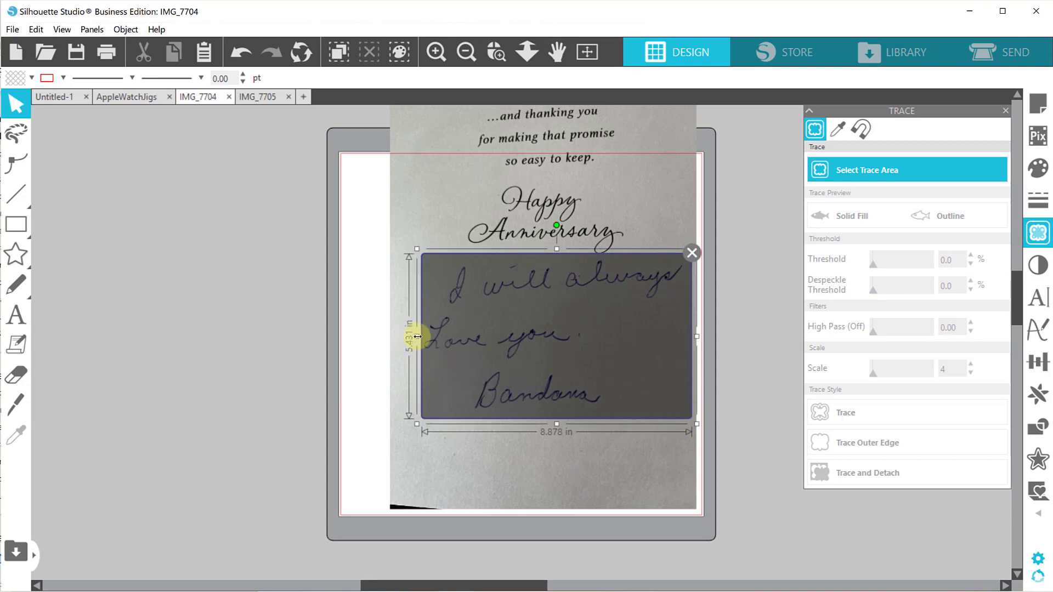
drag(416, 336, 408, 336)
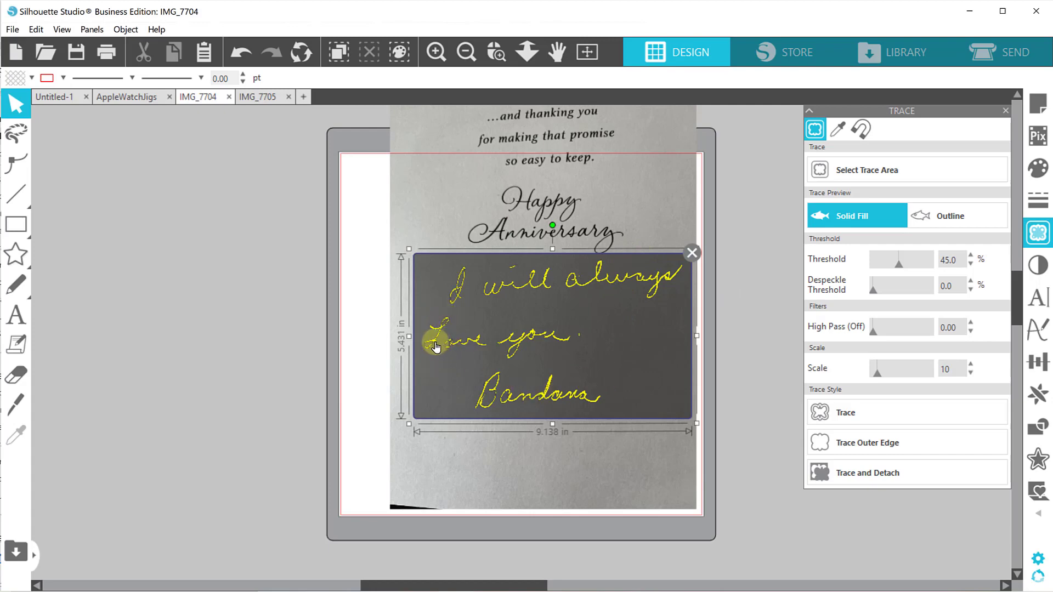
Trace the handwritten message with a threshold of 50% and a scale of 4.
click(898, 266)
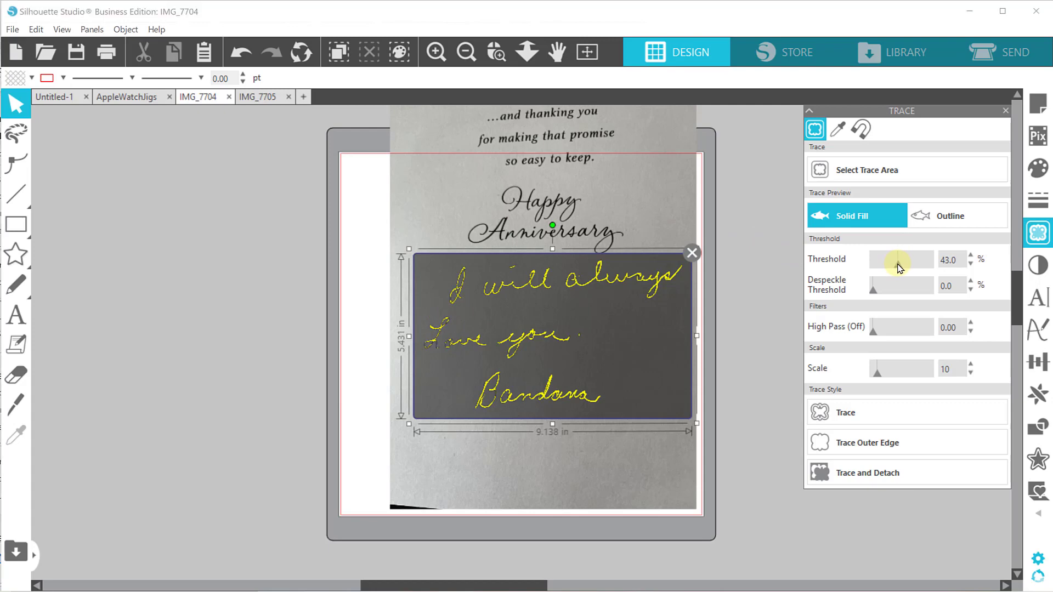
drag(911, 266, 914, 267)
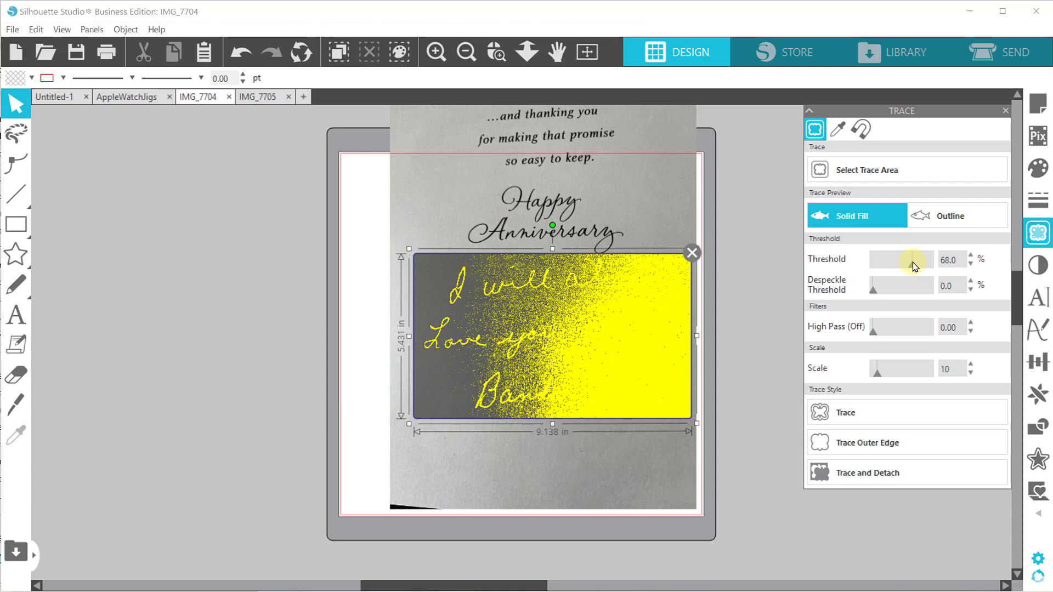
drag(914, 267, 904, 267)
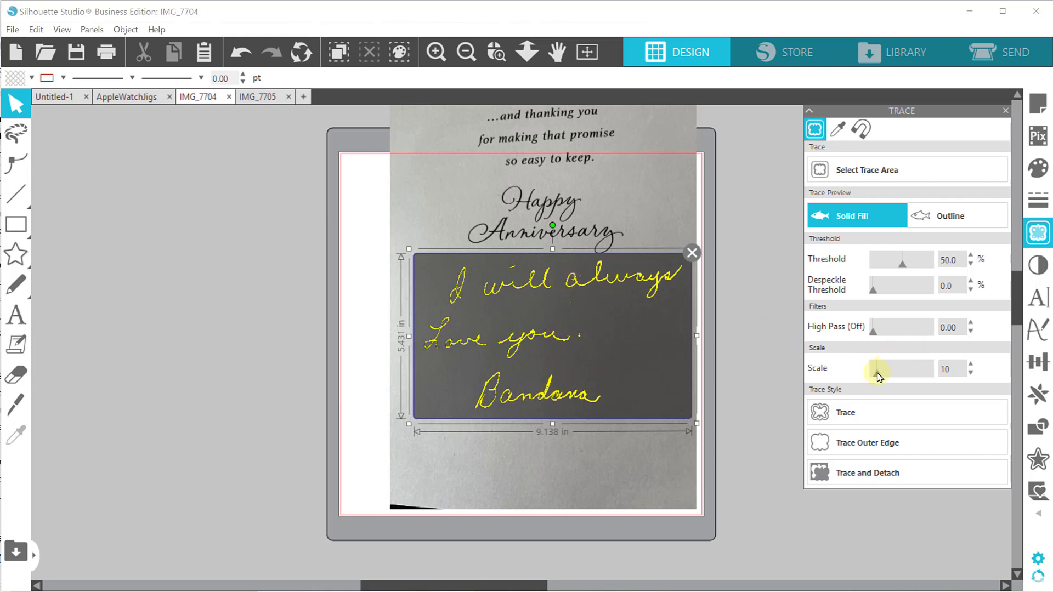
drag(877, 376, 854, 374)
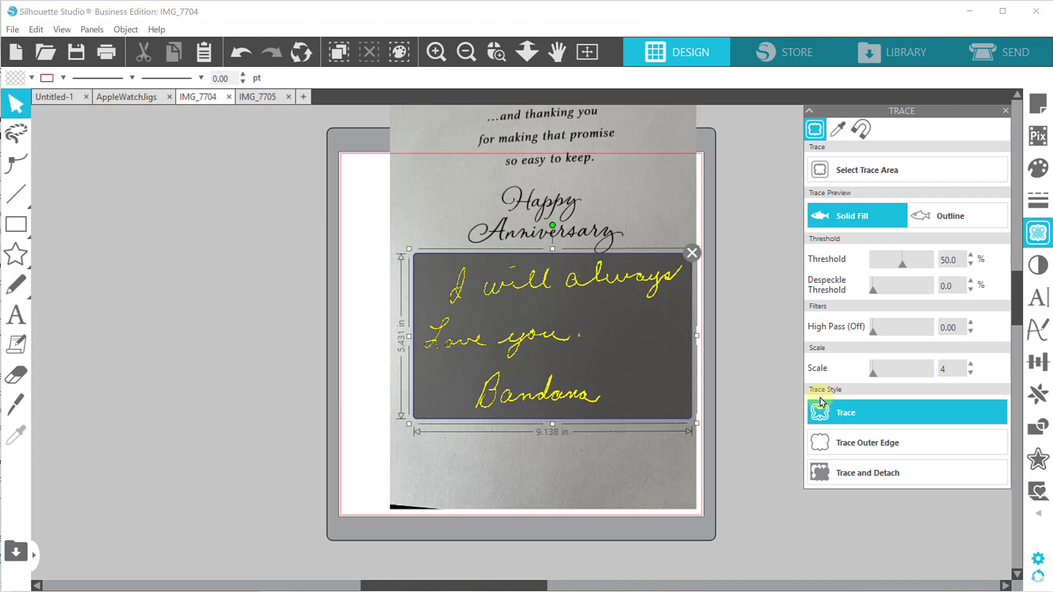
click(841, 413)
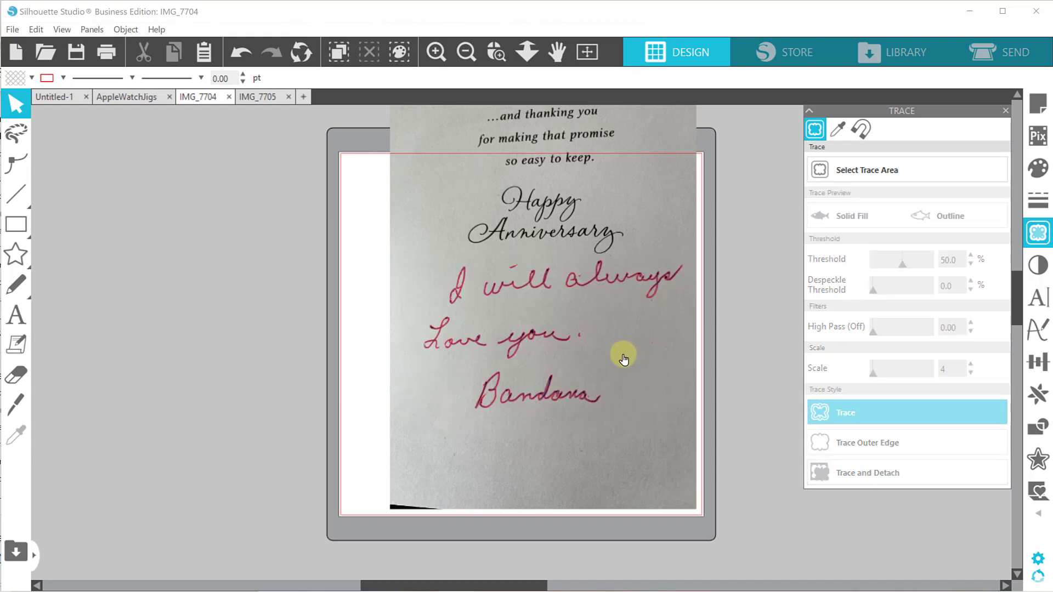
Move the card photo off the page and fill the traced handwriting with black.
drag(477, 451, 125, 456)
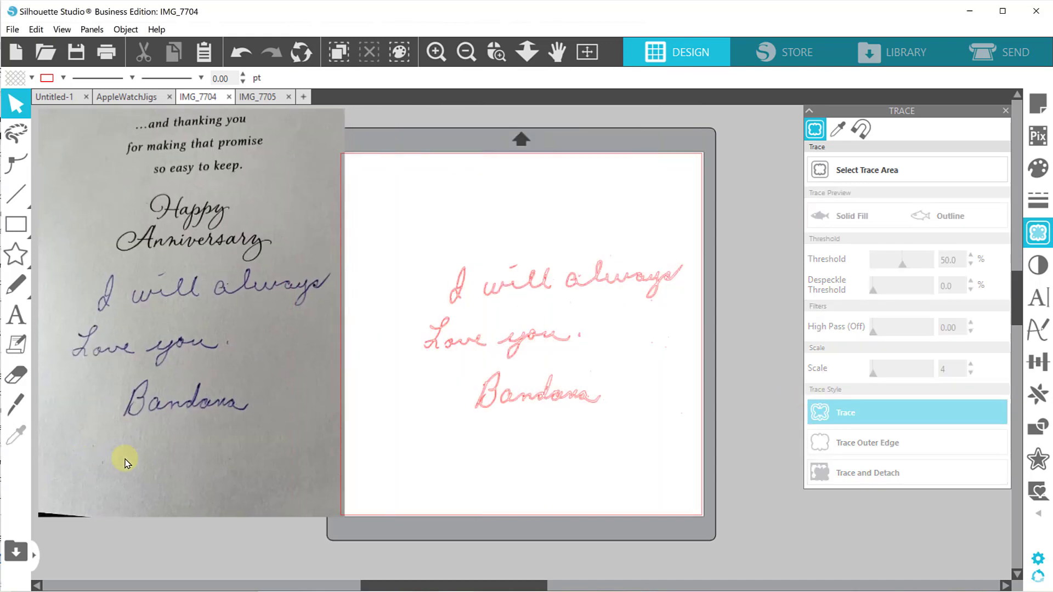
click(590, 287)
click(31, 77)
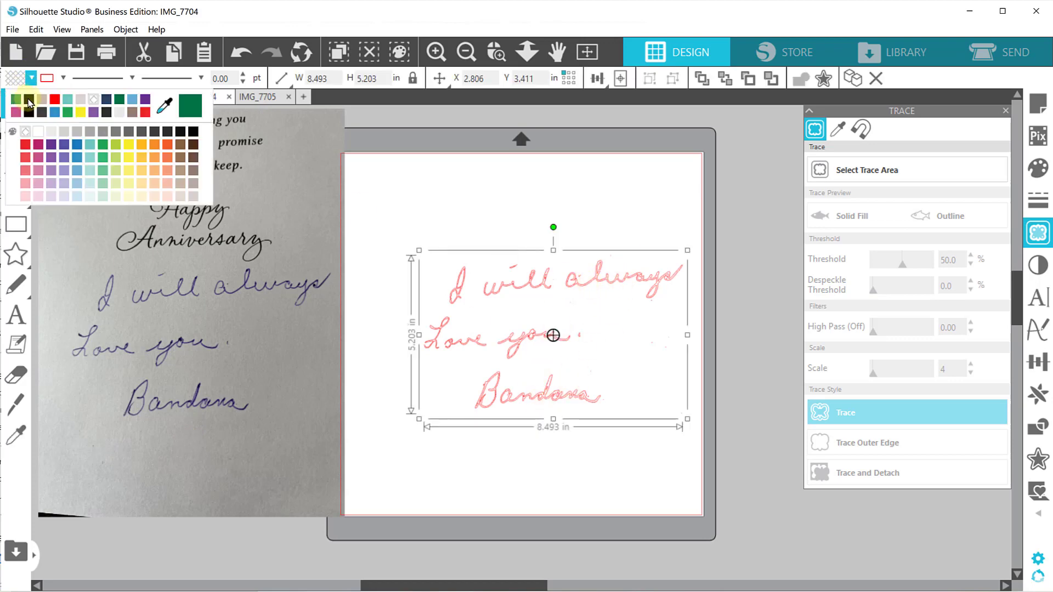
click(28, 100)
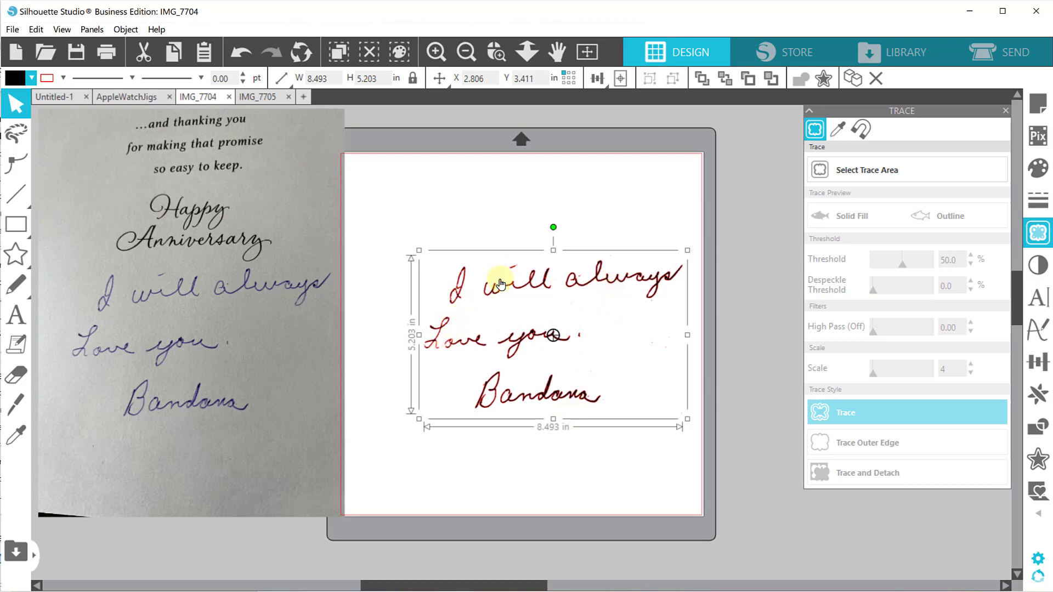
Swap the photo back in for the black tracing and set a trace area about 3.19 by 3.90 in around the first two lines' beginnings.
drag(496, 283, 723, 280)
drag(199, 276, 497, 269)
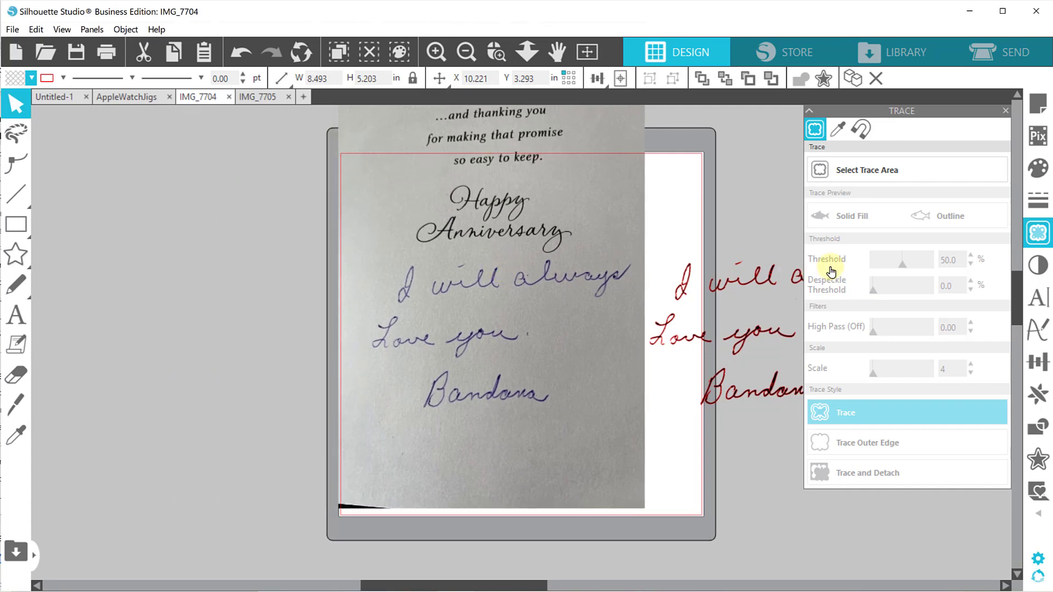
click(872, 176)
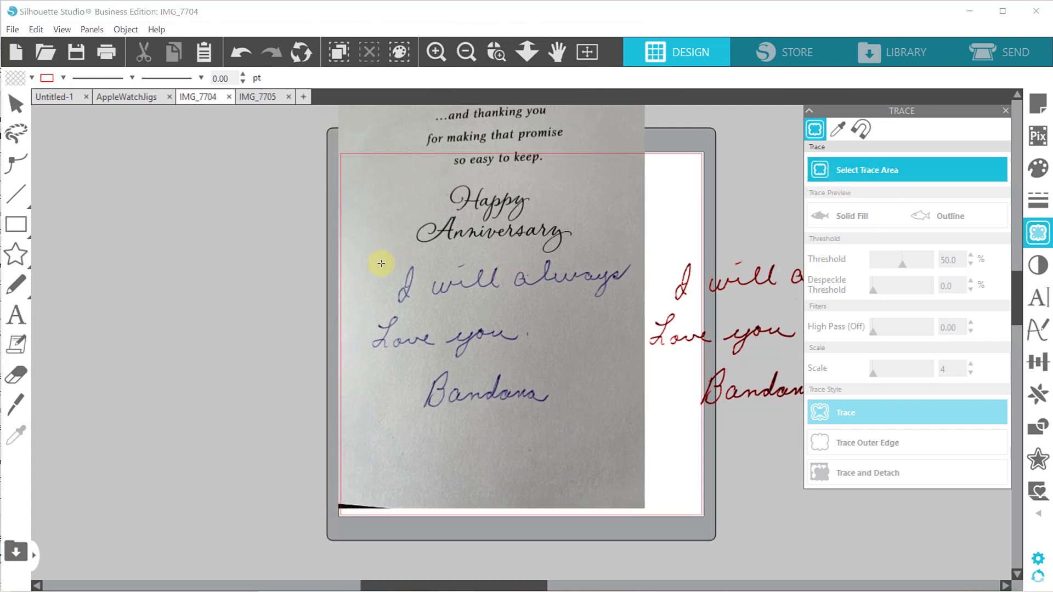
mouse_move(360, 246)
mouse_down()
mouse_move(392, 324)
mouse_move(431, 377)
mouse_move(460, 367)
mouse_up()
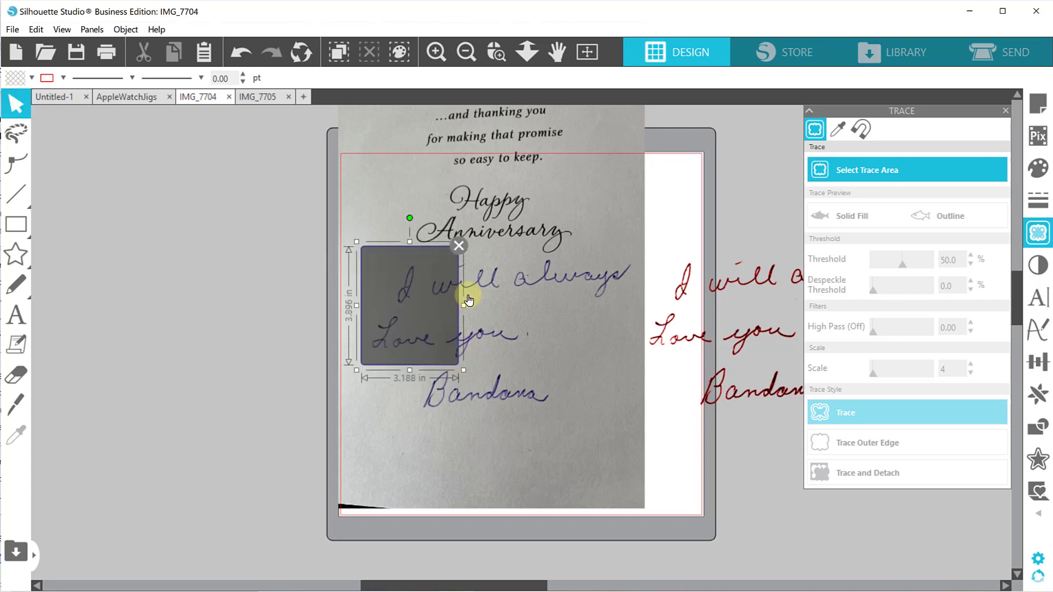
Trace the small selected area of handwriting with a threshold of 57% and a scale of 4.
drag(897, 265, 898, 267)
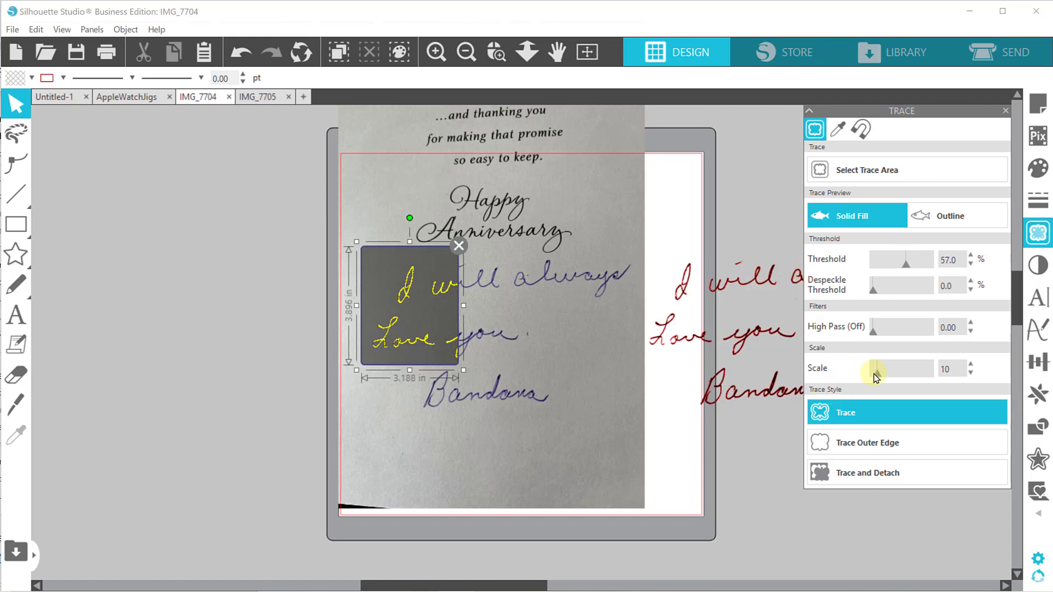
drag(876, 376, 845, 376)
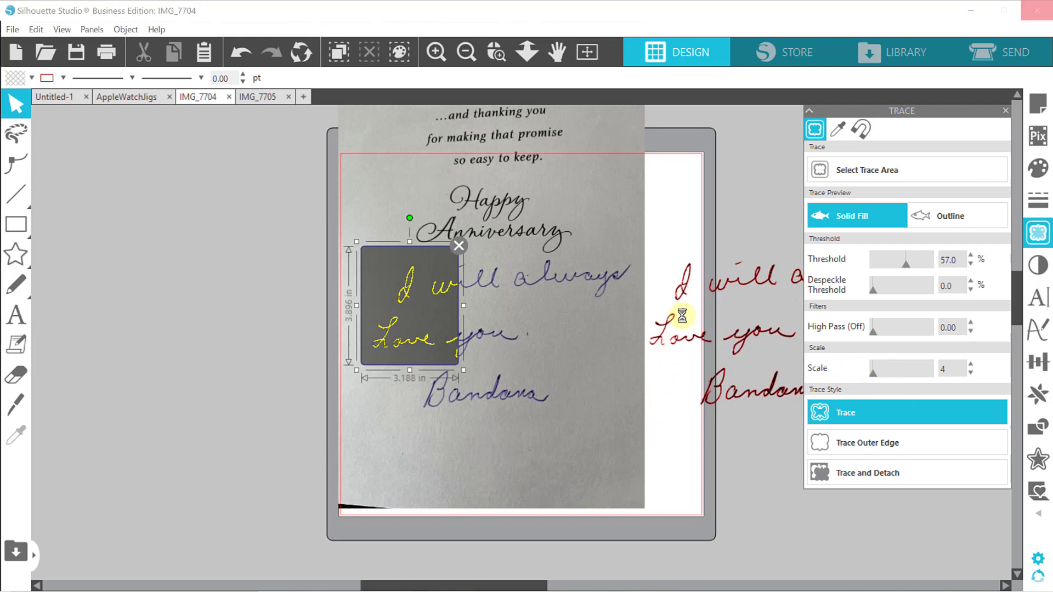
click(895, 412)
Move the card photo off the page again and fill the second, partial tracing with green.
drag(475, 462, 171, 458)
drag(368, 255, 449, 372)
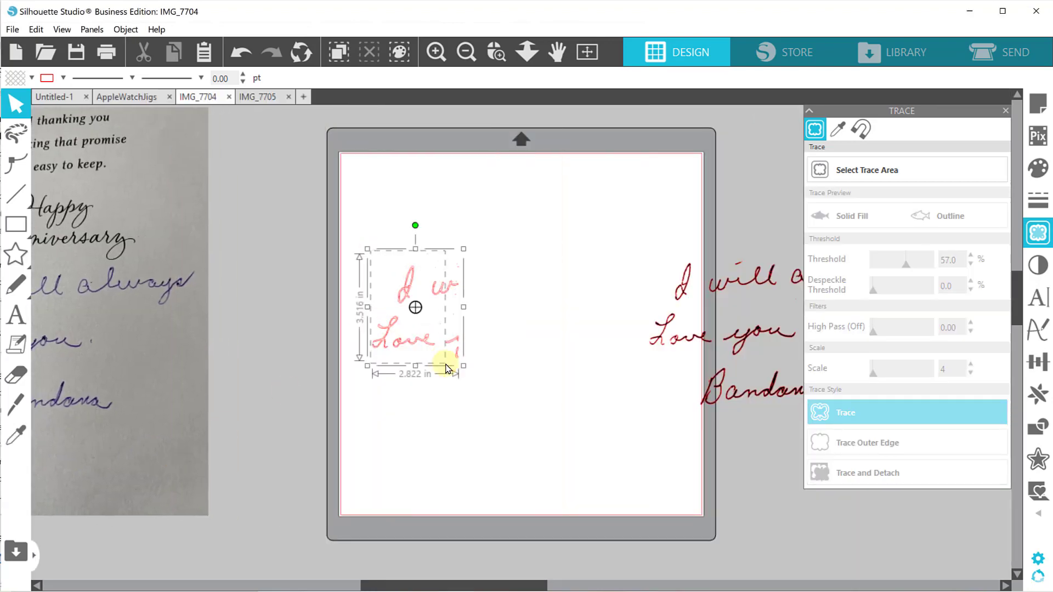
click(31, 78)
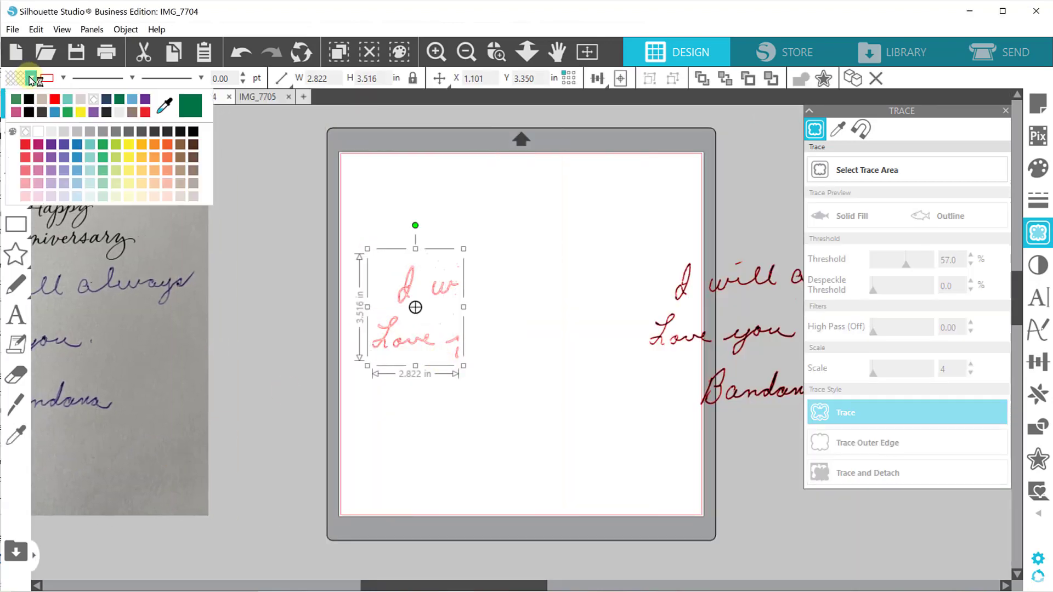
click(119, 101)
Bring the black tracing back onto the page and overlay the green partial tracing on its matching letters.
drag(690, 332, 426, 336)
click(557, 266)
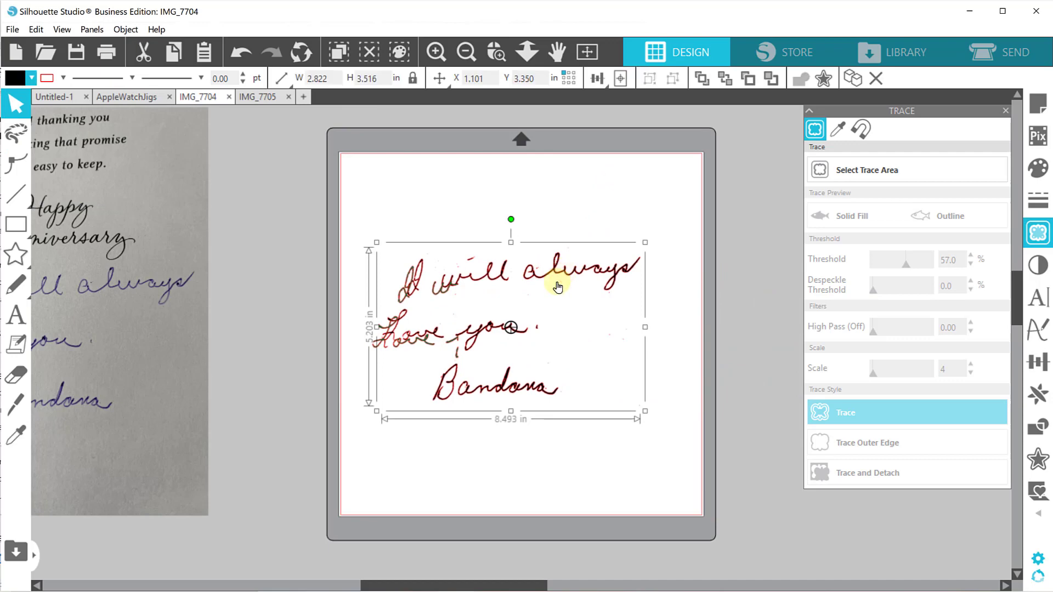
drag(563, 275, 585, 279)
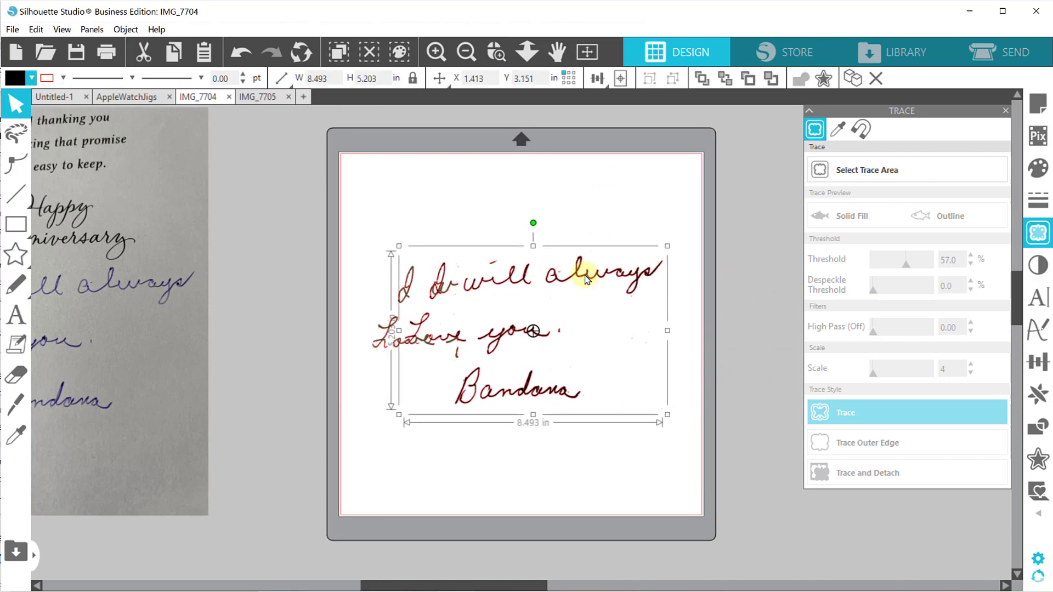
click(496, 52)
drag(362, 221, 569, 424)
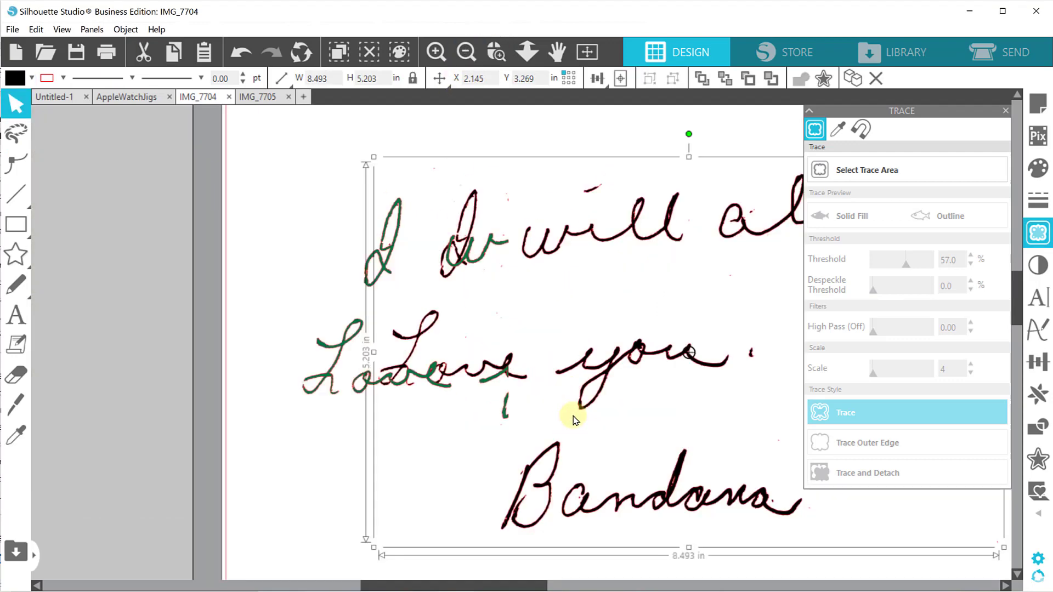
drag(321, 380, 402, 373)
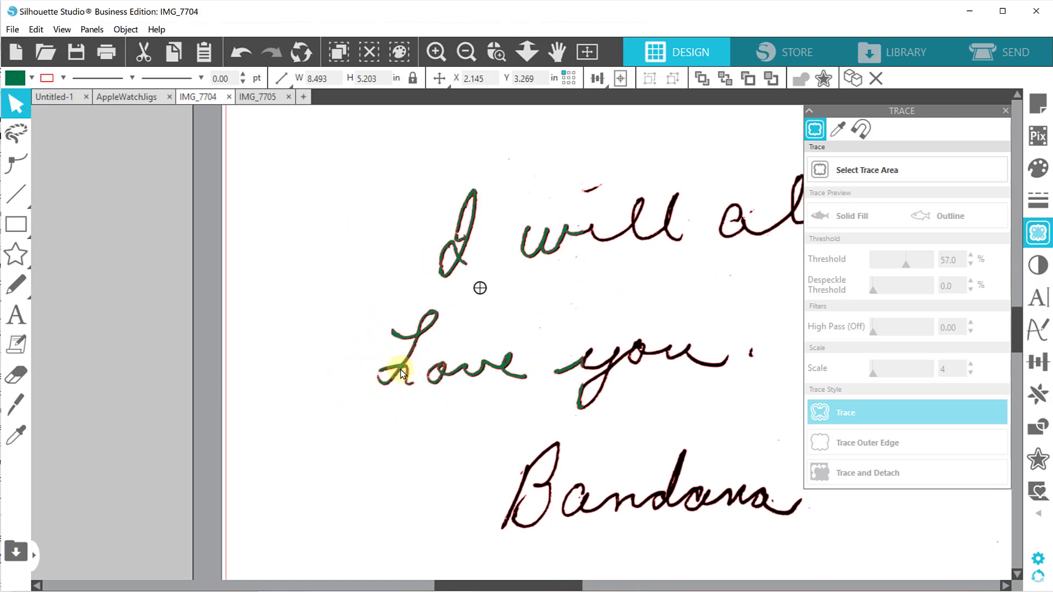
Fine-tune the green tracing's alignment over the black letters by nudging it to X 2.136 in.
click(496, 52)
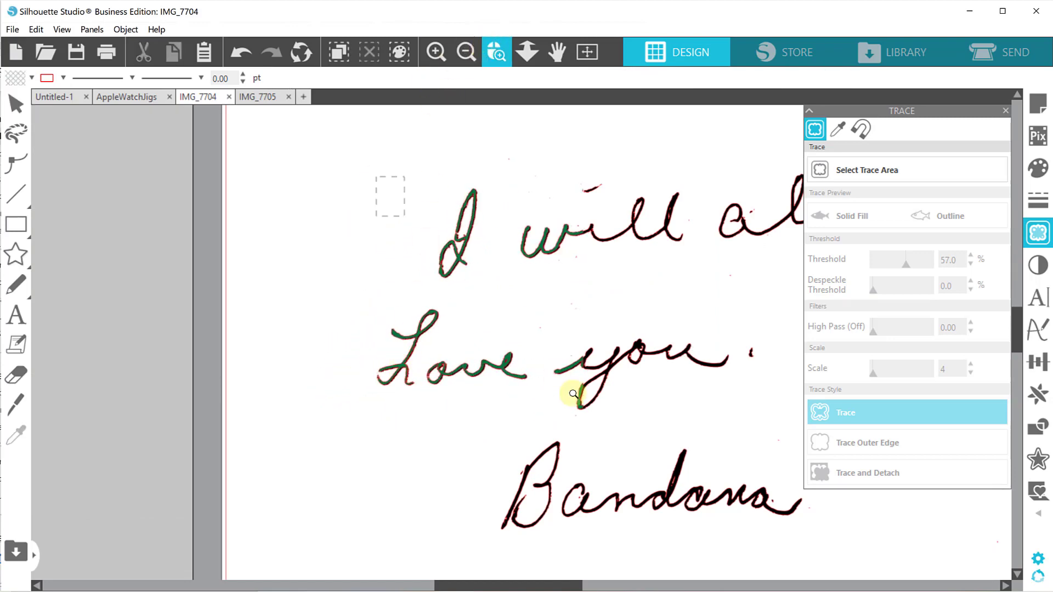
click(557, 375)
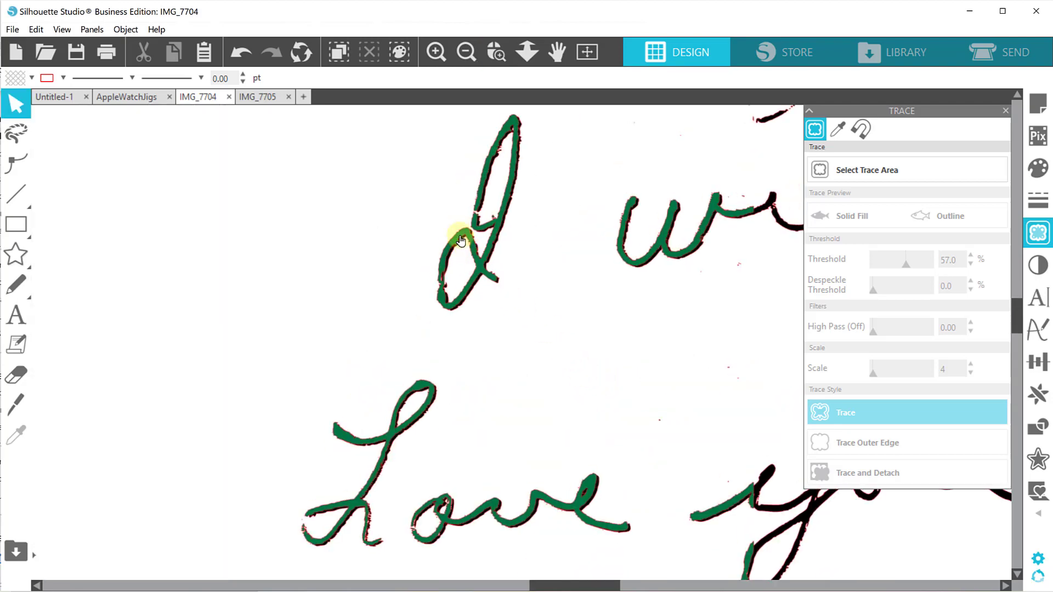
click(460, 240)
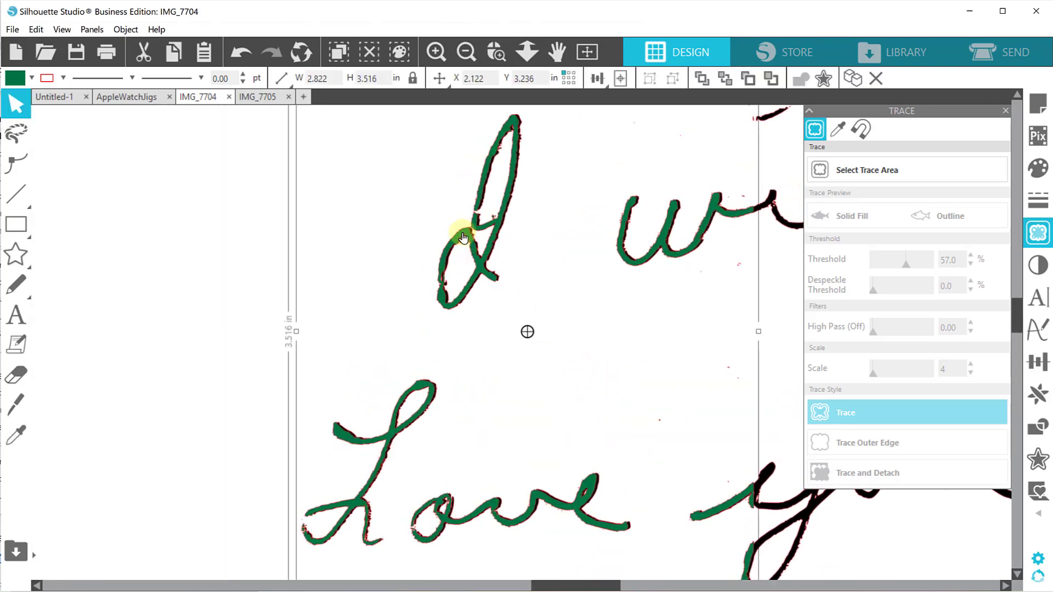
drag(463, 238, 466, 238)
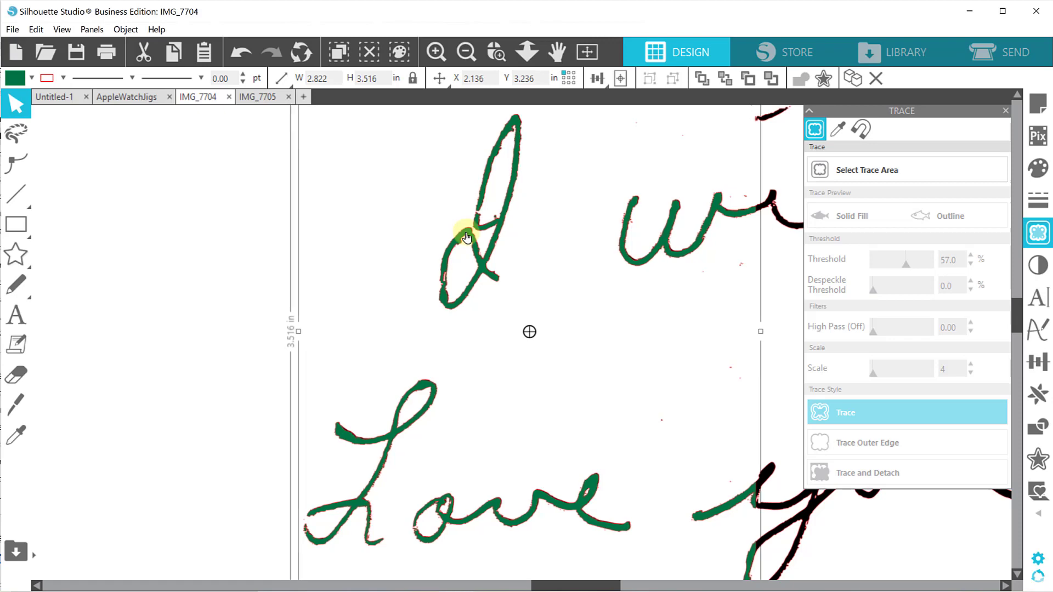
Select the green and black tracings together and weld them into one shape.
click(467, 53)
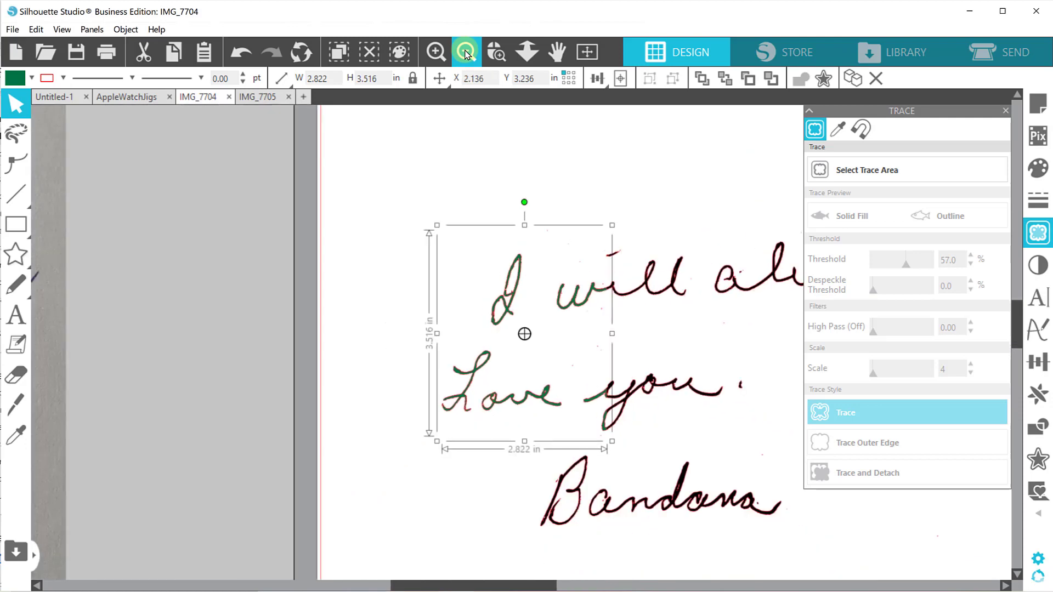
click(466, 53)
drag(547, 585, 604, 584)
mouse_move(256, 183)
mouse_down()
mouse_move(520, 427)
mouse_move(646, 500)
mouse_move(652, 494)
mouse_up()
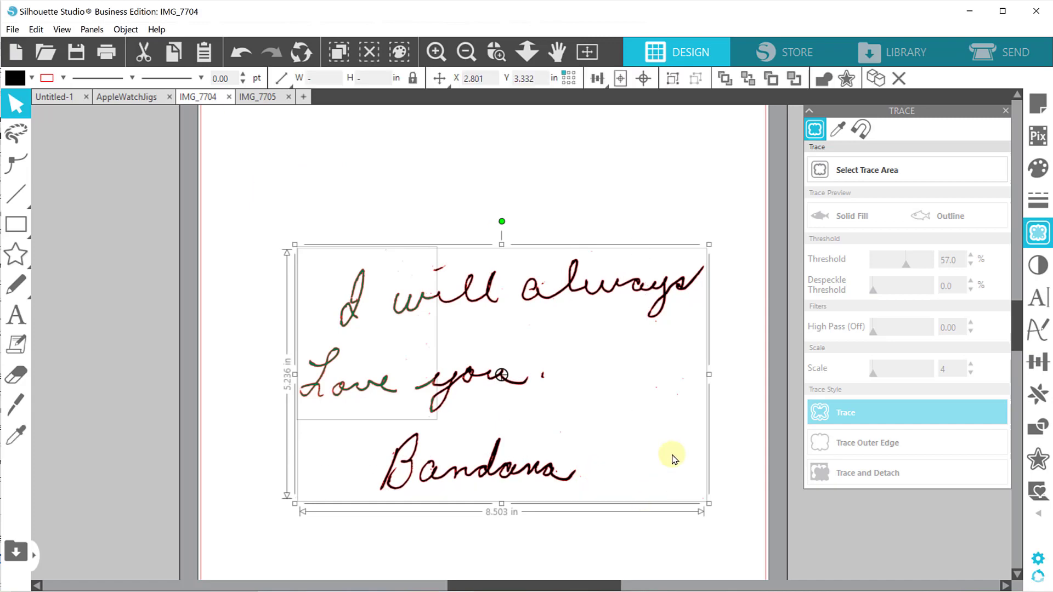
click(823, 83)
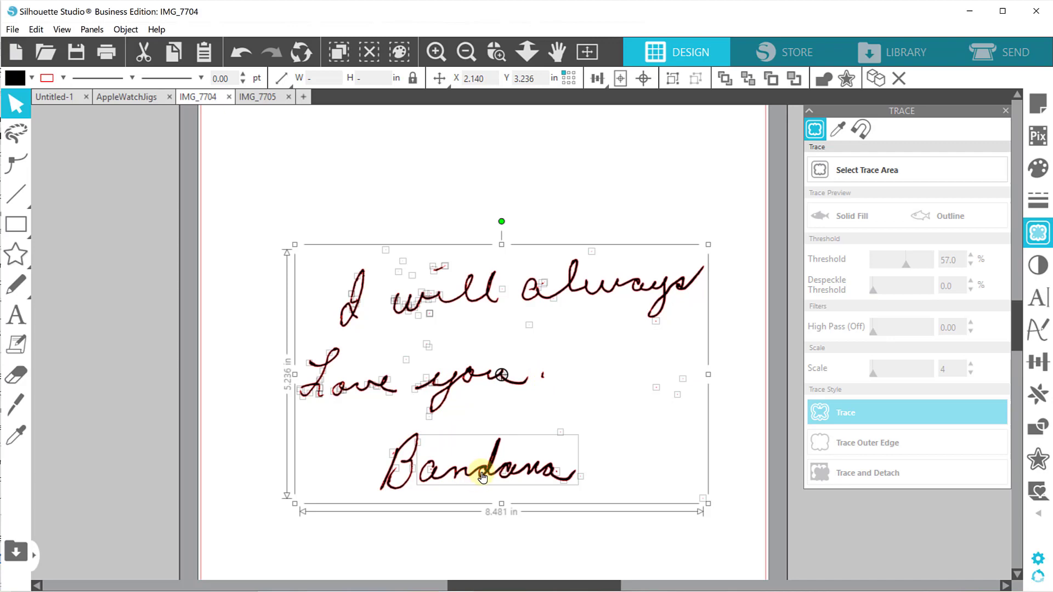
Check the welded handwriting and the blank area around it for stray specks by selecting them, and clear the selection.
click(650, 436)
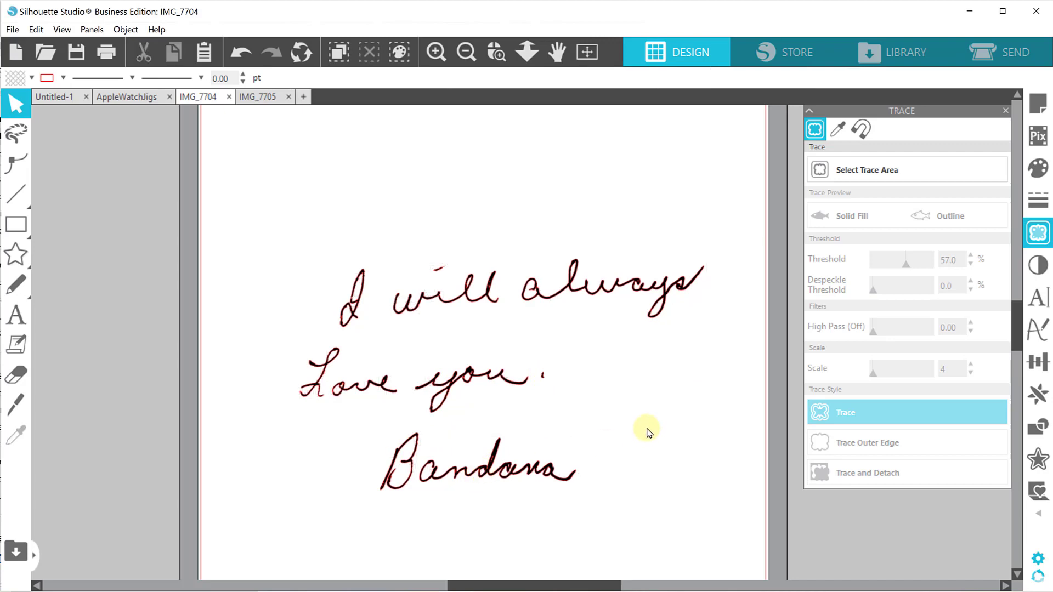
drag(305, 244, 583, 482)
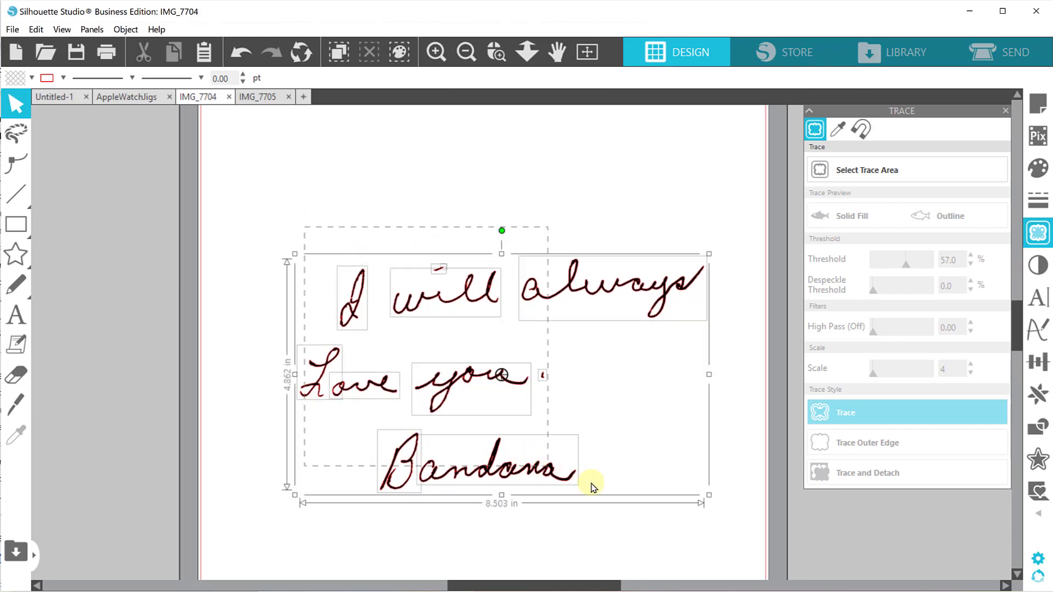
drag(680, 511, 309, 465)
click(662, 532)
click(307, 465)
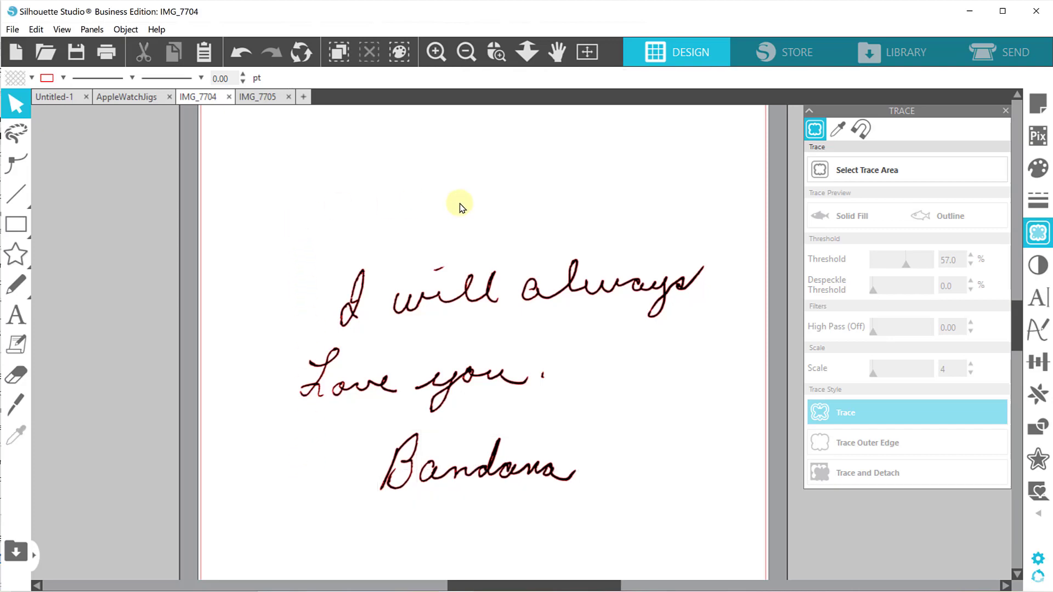
Select all the separate pieces of the welded handwritten message and group them into one object.
drag(299, 220, 626, 506)
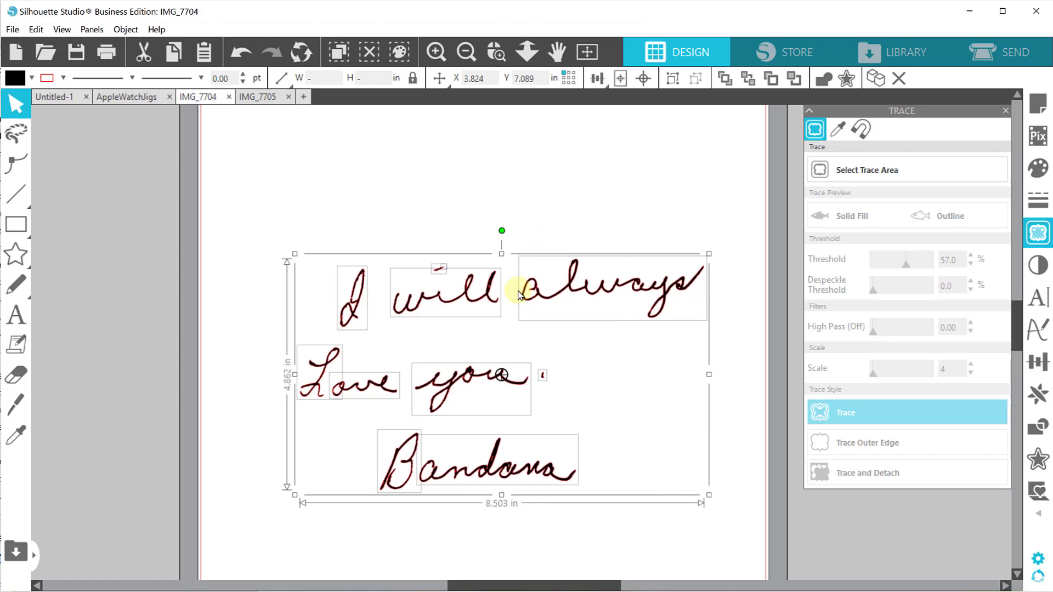
click(299, 177)
drag(295, 175, 684, 496)
right_click(579, 298)
click(607, 430)
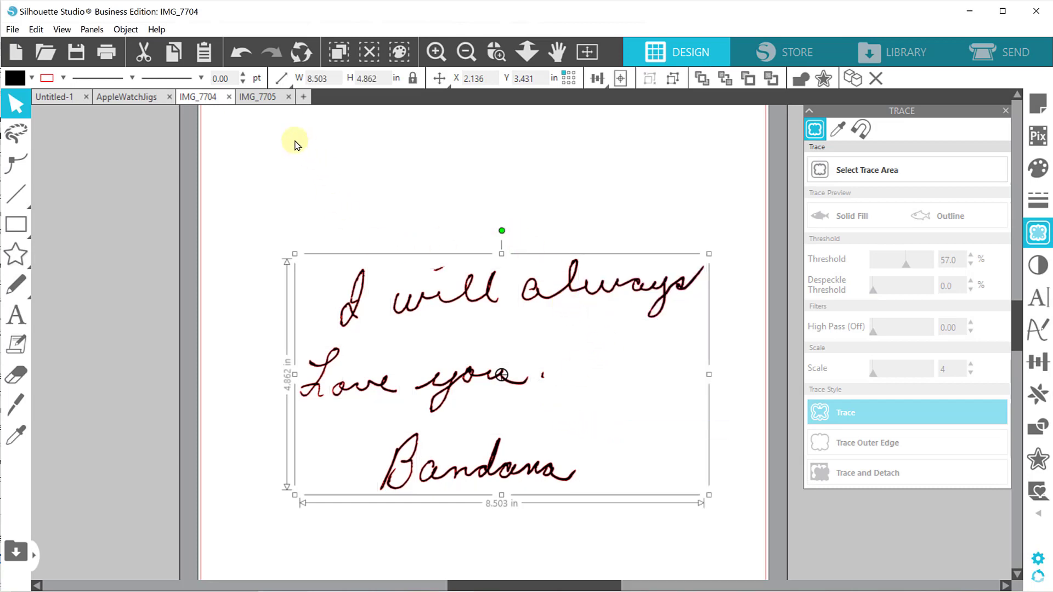
In the IMG_7705 document, rotate the card photo upright and position it at about X 1.633, Y 0.799 in.
click(261, 99)
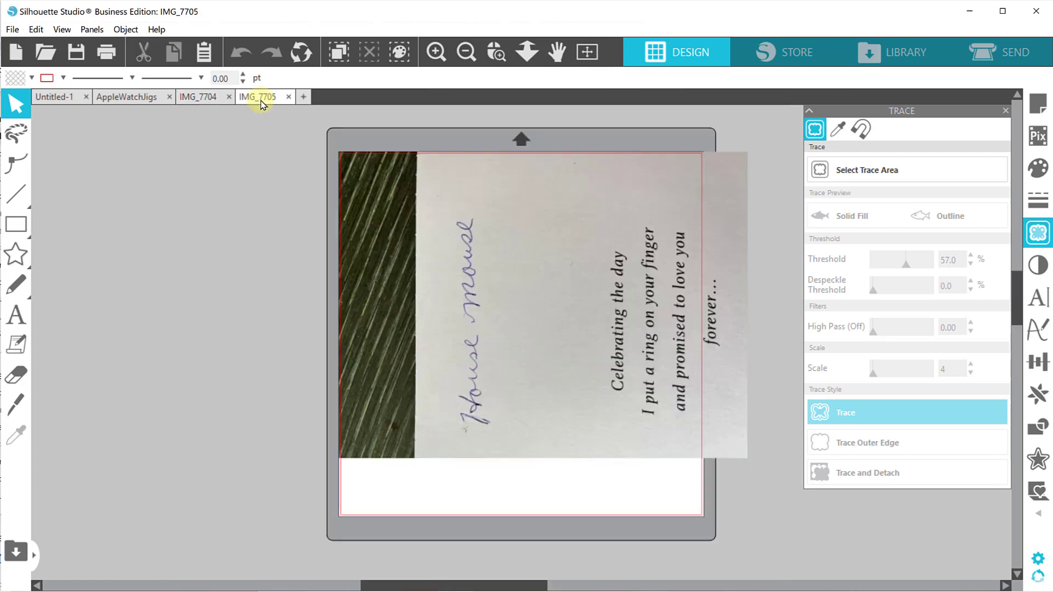
click(514, 328)
drag(542, 125, 647, 311)
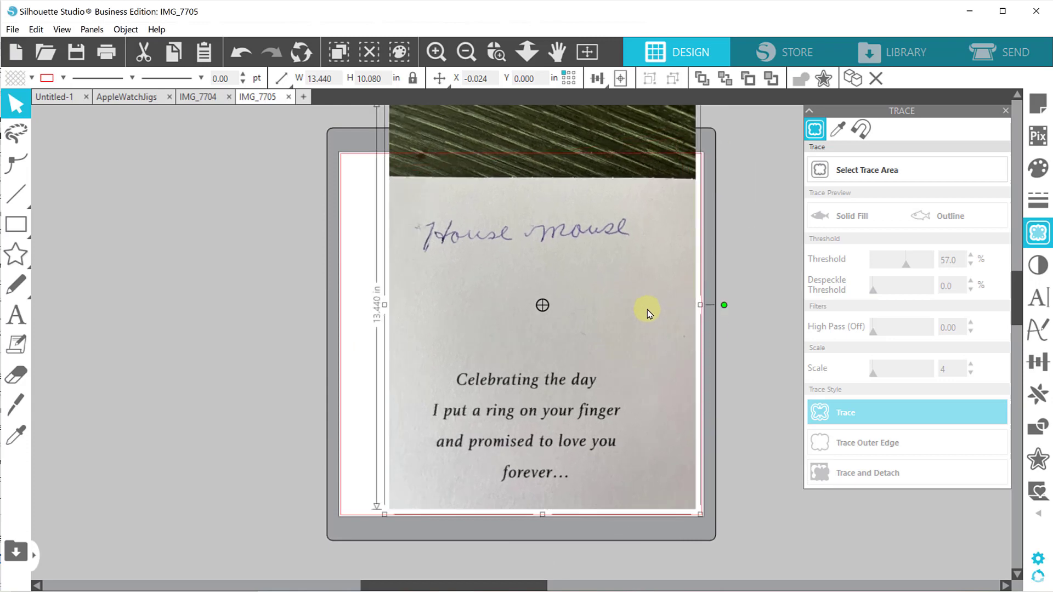
drag(599, 278, 599, 357)
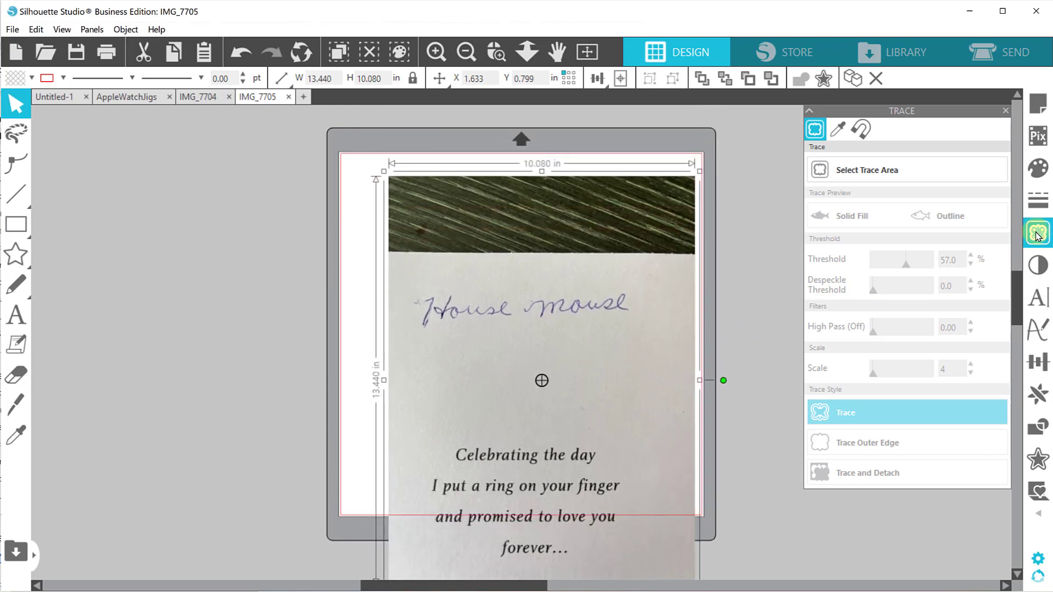
Trace the handwritten "House mouse" area of the photo with a threshold of 71% and a scale of 4.
click(1041, 242)
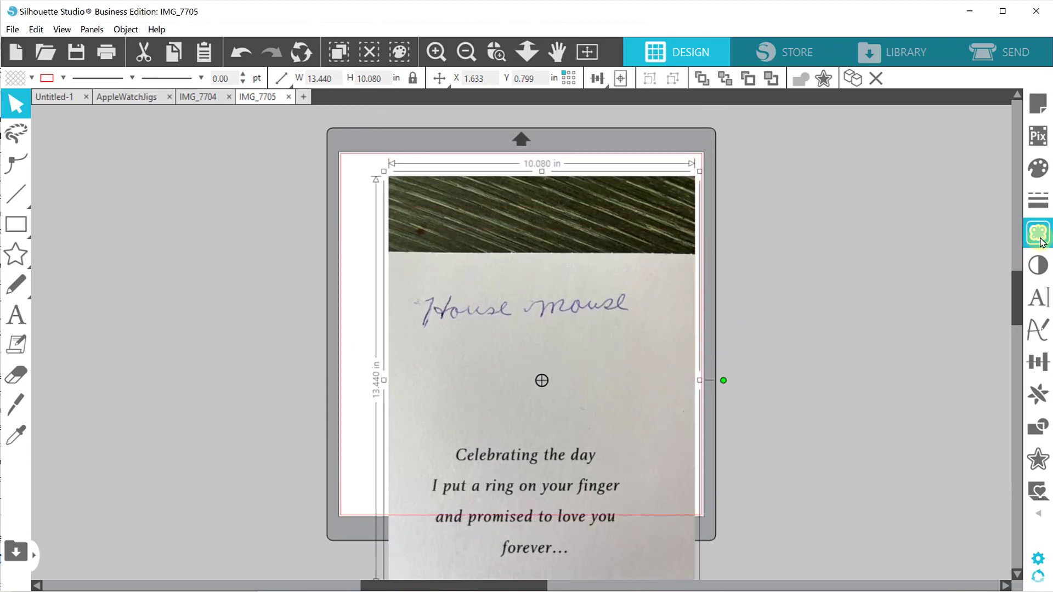
click(1041, 242)
click(857, 169)
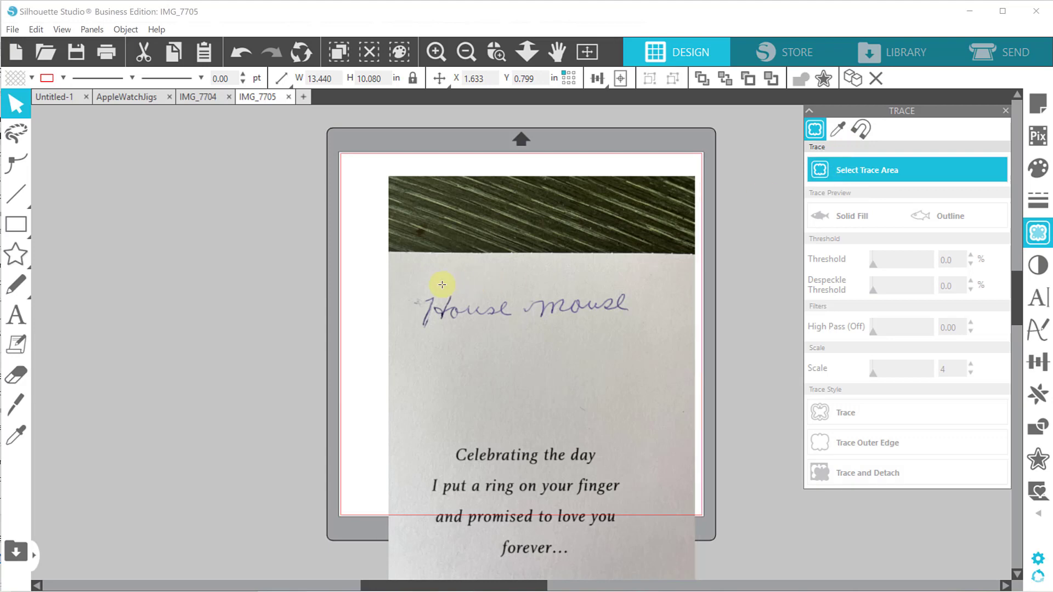
mouse_move(398, 280)
mouse_down()
mouse_move(446, 307)
mouse_move(653, 337)
mouse_up()
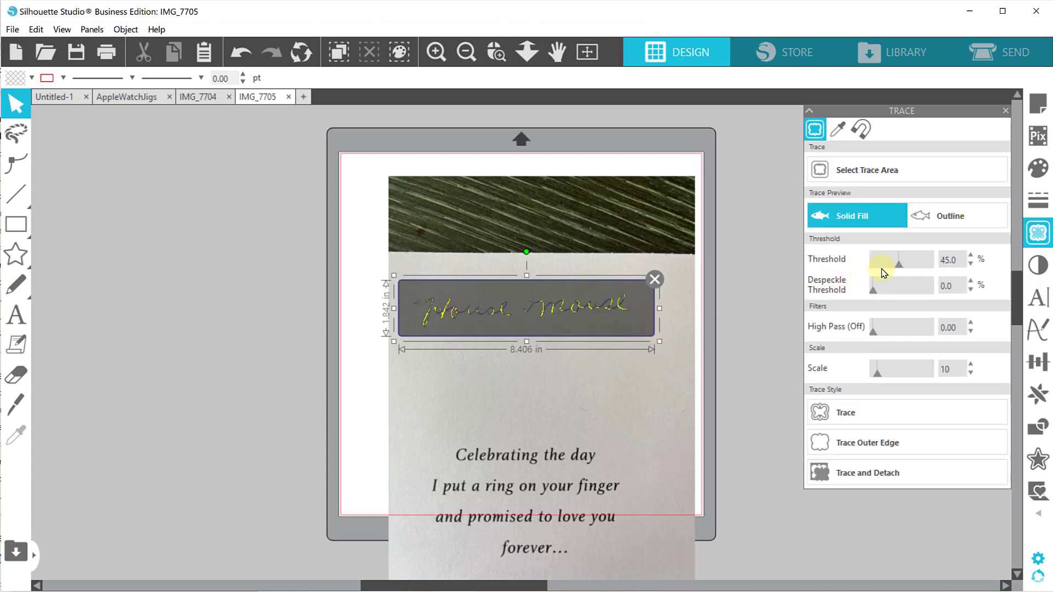
drag(898, 267, 913, 262)
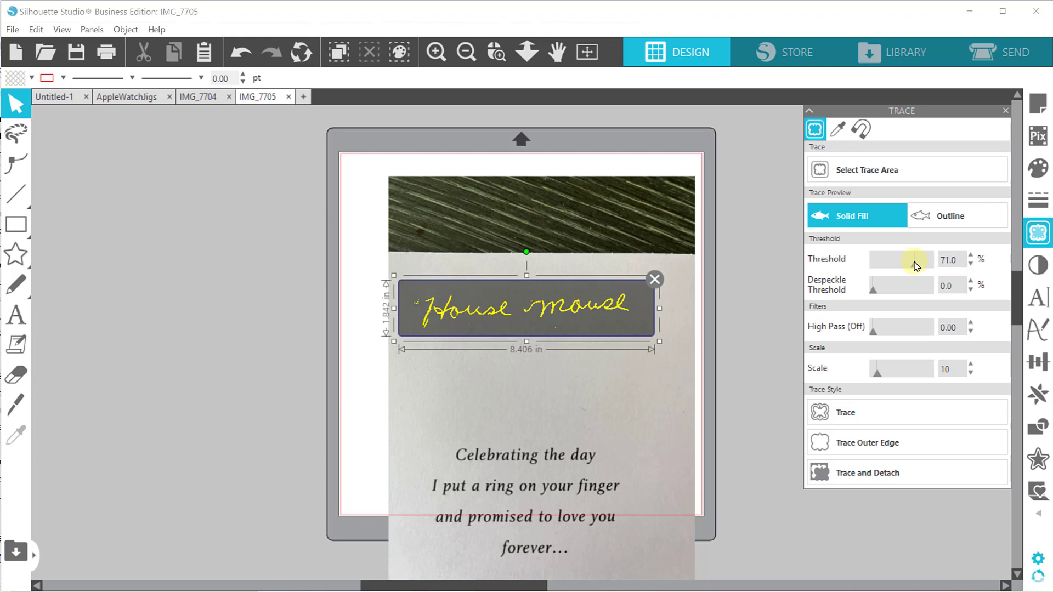
drag(877, 379, 838, 380)
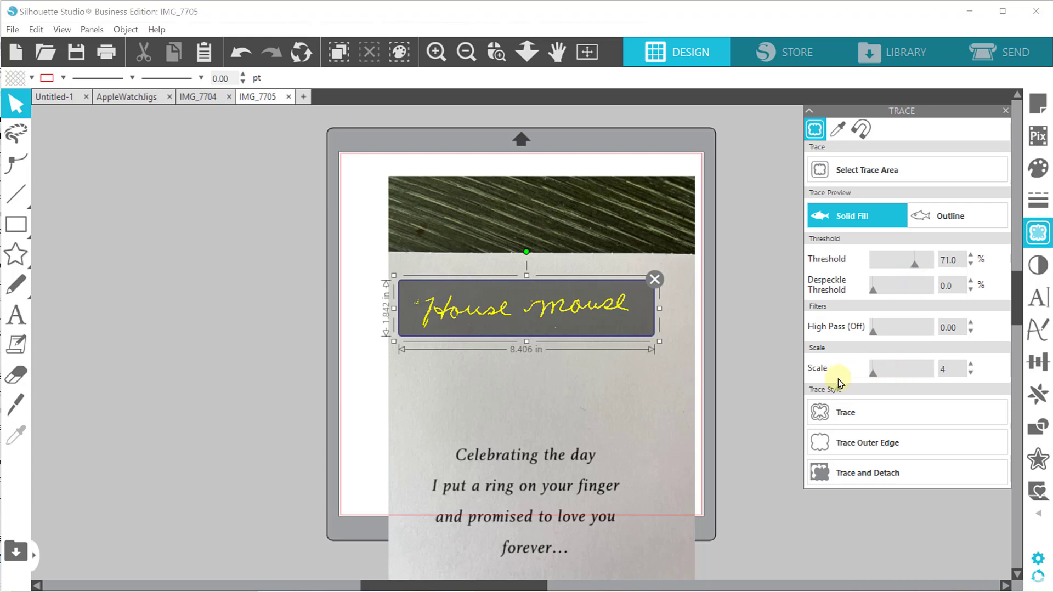
click(869, 412)
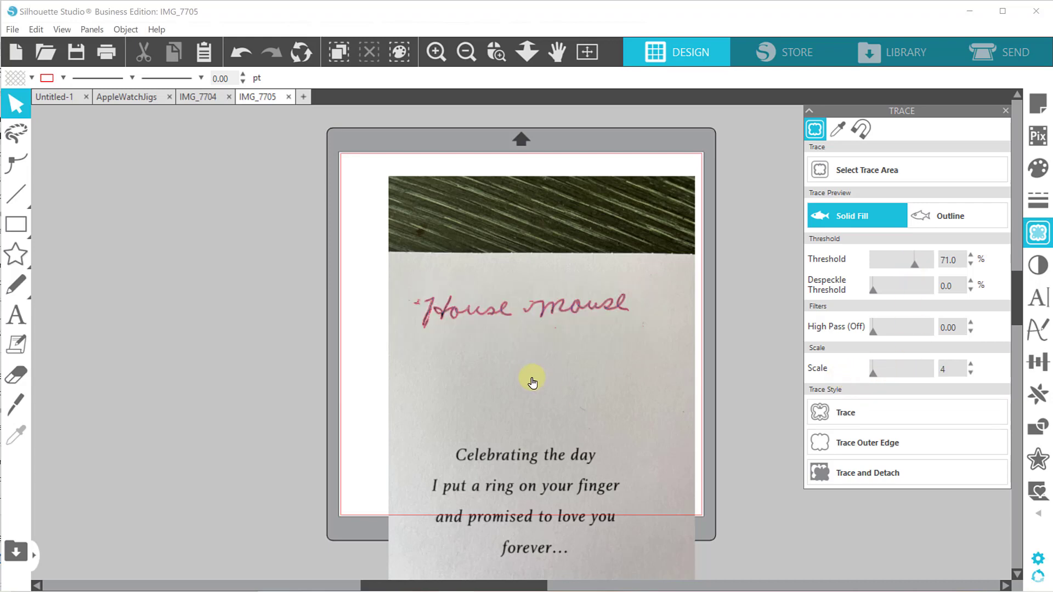
Move the card photo off the page and fill the "House mouse" tracing with black.
drag(540, 331, 184, 380)
click(484, 316)
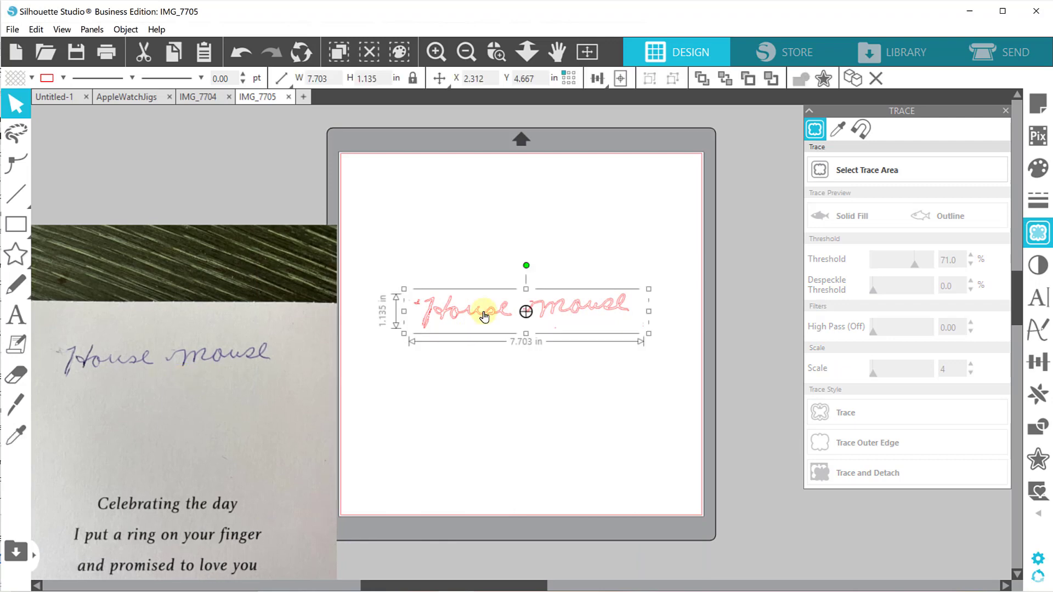
click(31, 80)
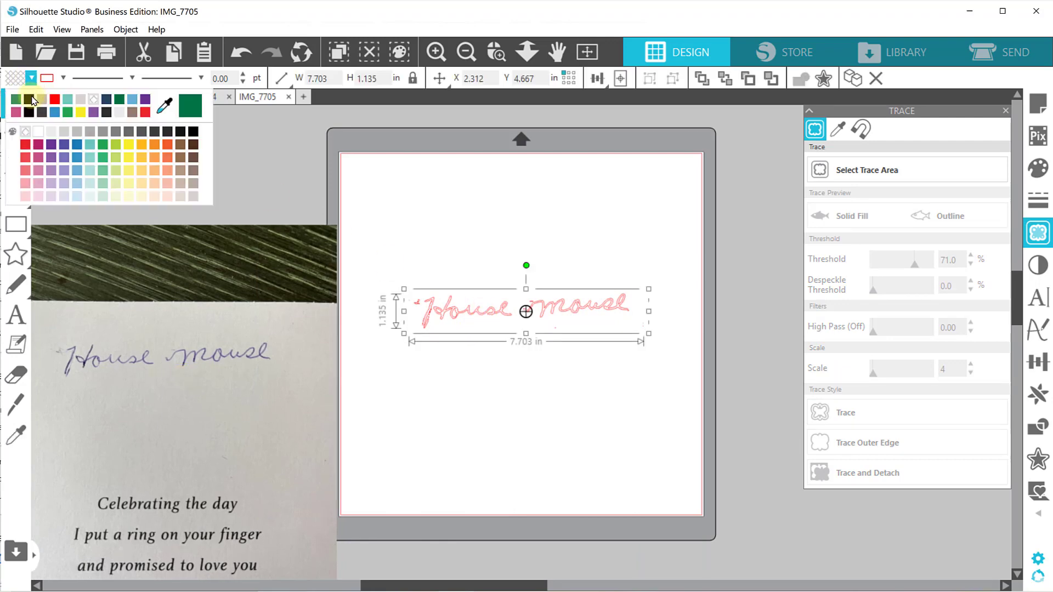
click(32, 99)
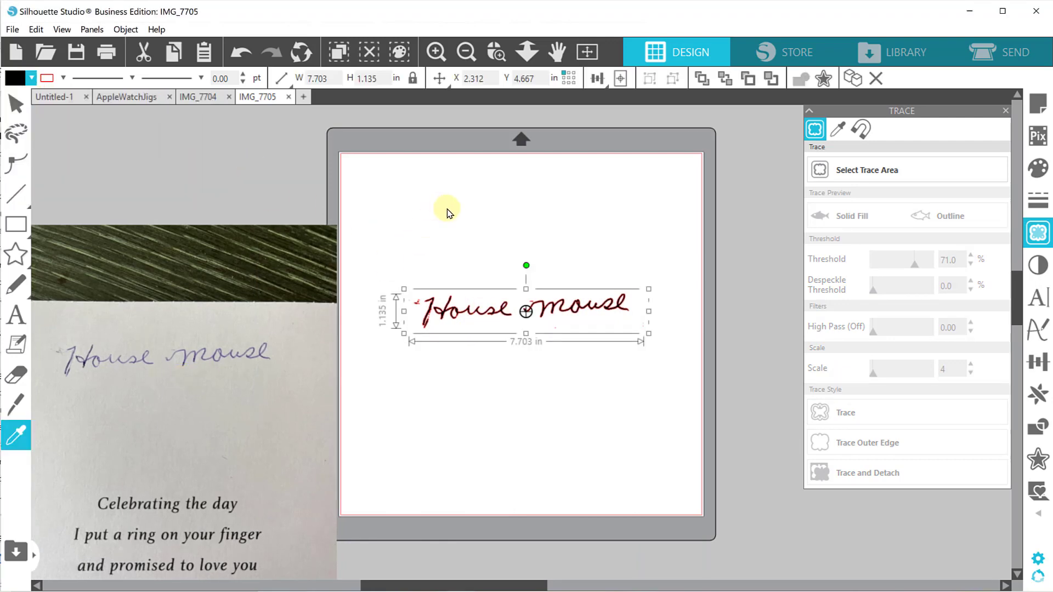
Paste the "House mouse" tracing into the IMG_7704 document and place it above the handwritten message.
click(208, 102)
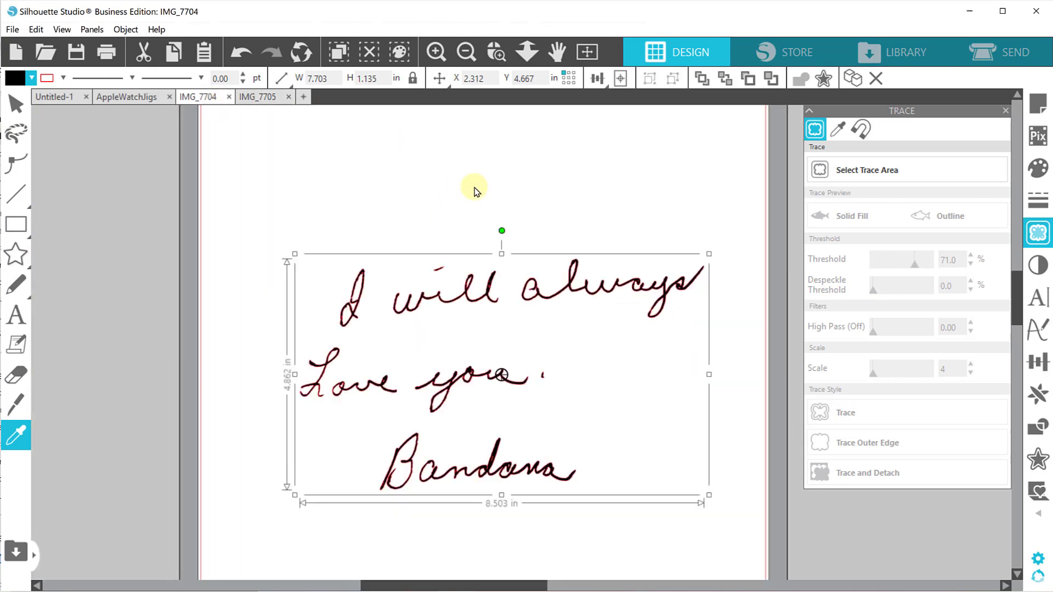
key(ctrl+v)
mouse_move(521, 329)
mouse_down()
mouse_move(512, 233)
mouse_move(521, 177)
mouse_up()
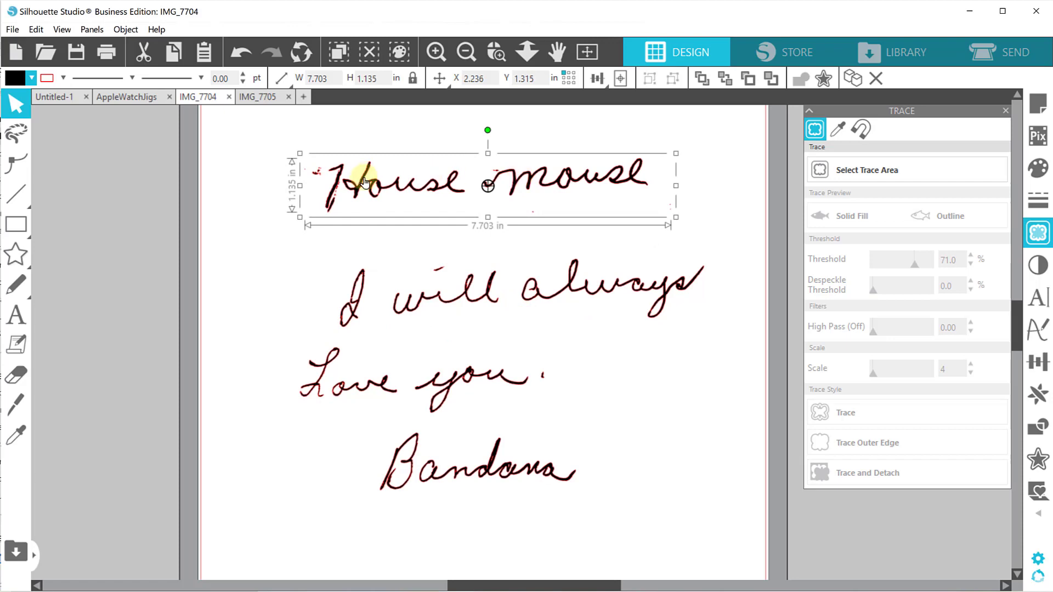
Release the "House mouse" compound path and erase the stray speck just below "mouse".
right_click(519, 180)
click(399, 242)
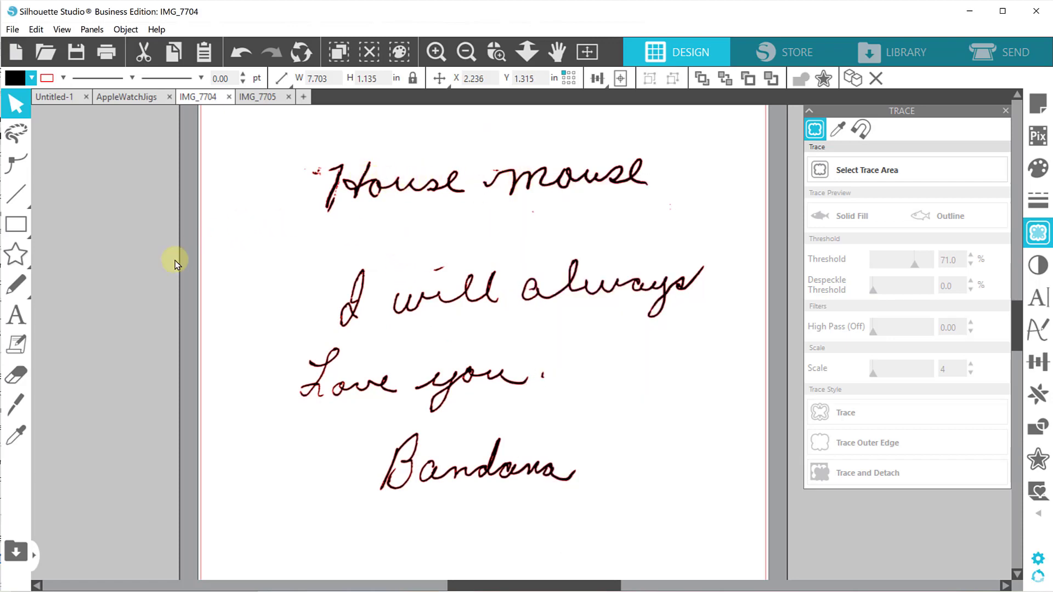
click(26, 376)
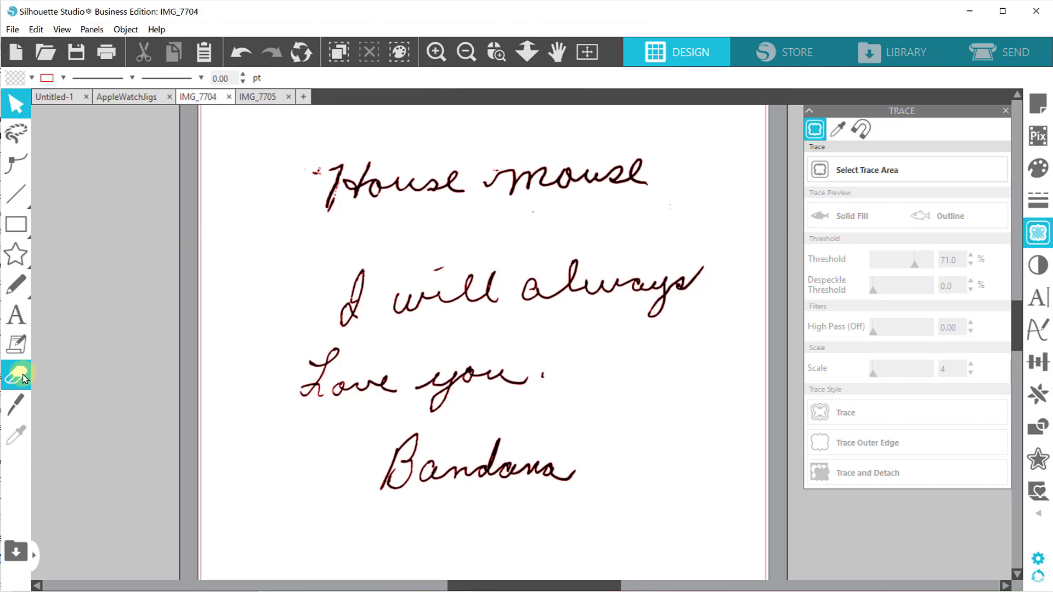
click(22, 377)
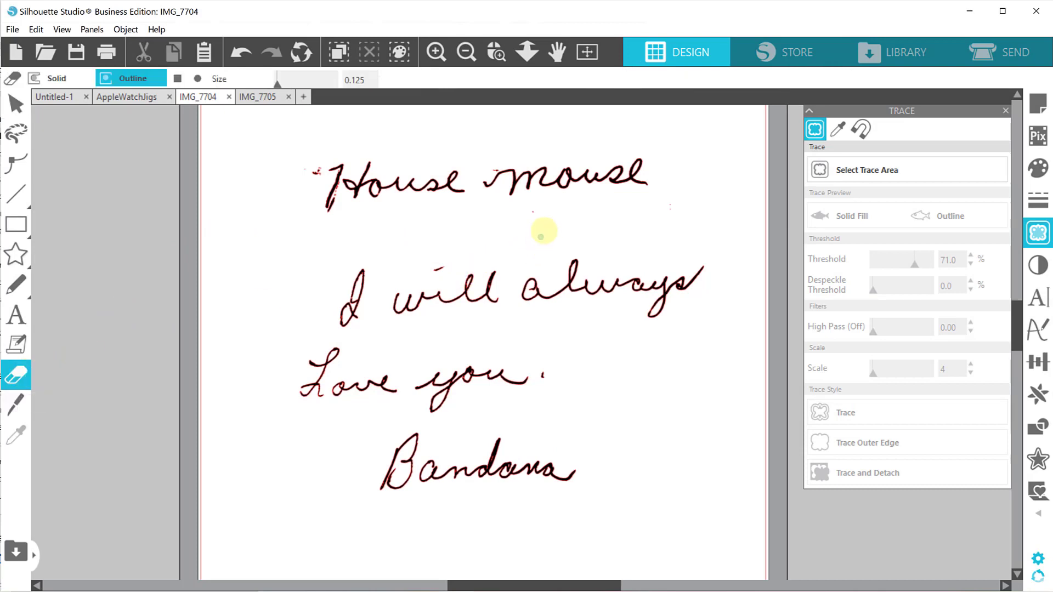
drag(530, 210, 536, 210)
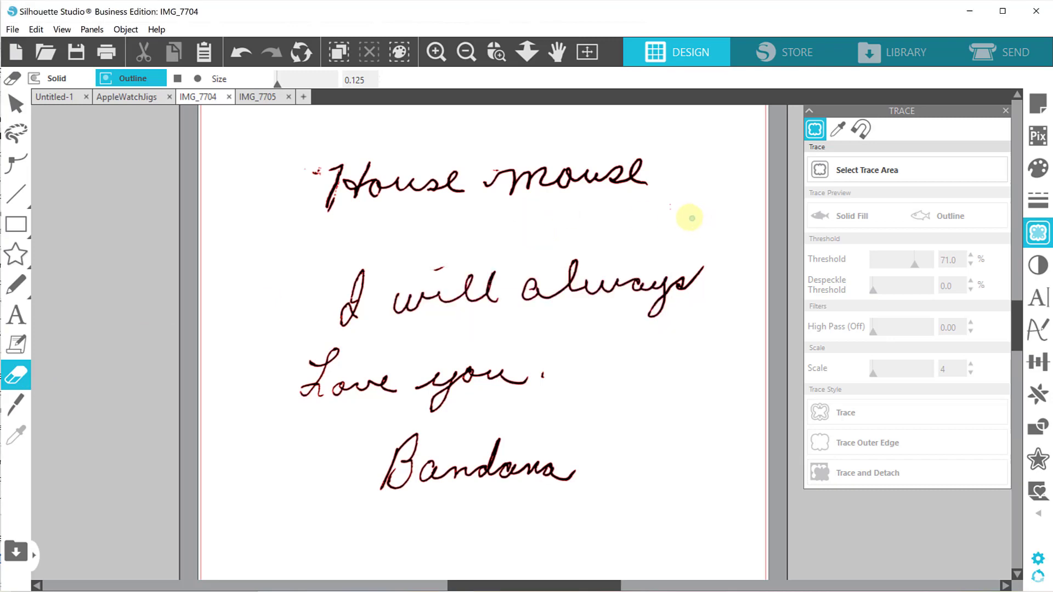
click(16, 104)
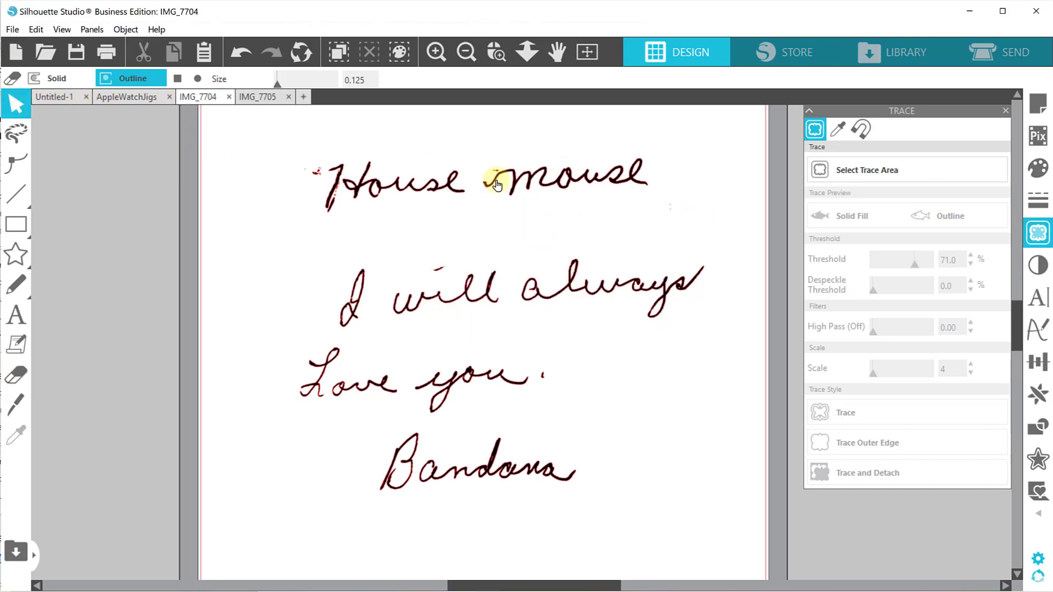
Try moving the word "mouse" on its own, separately from "House".
drag(526, 190, 532, 199)
click(532, 198)
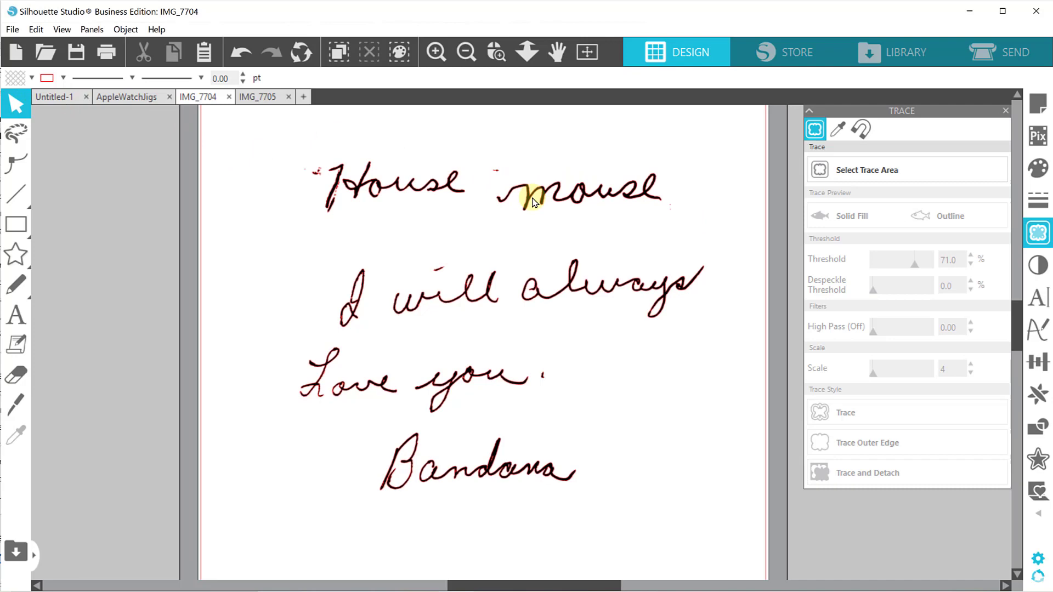
Select all "House mouse" pieces, exclude the actual lettering from the selection, and delete the remaining stray specks.
drag(298, 141, 590, 207)
drag(673, 220, 705, 226)
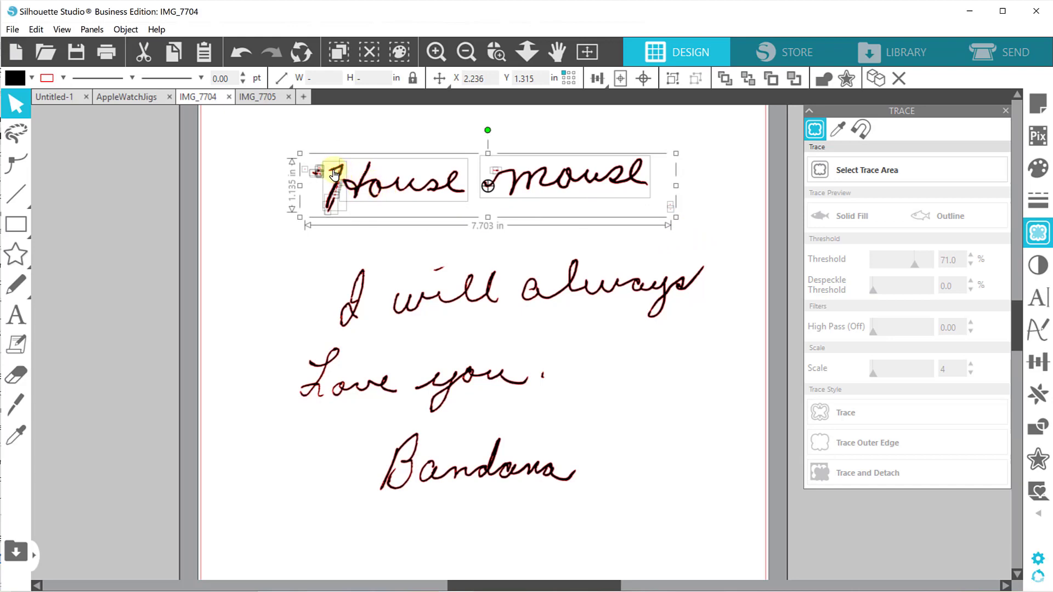
shift+click(359, 183)
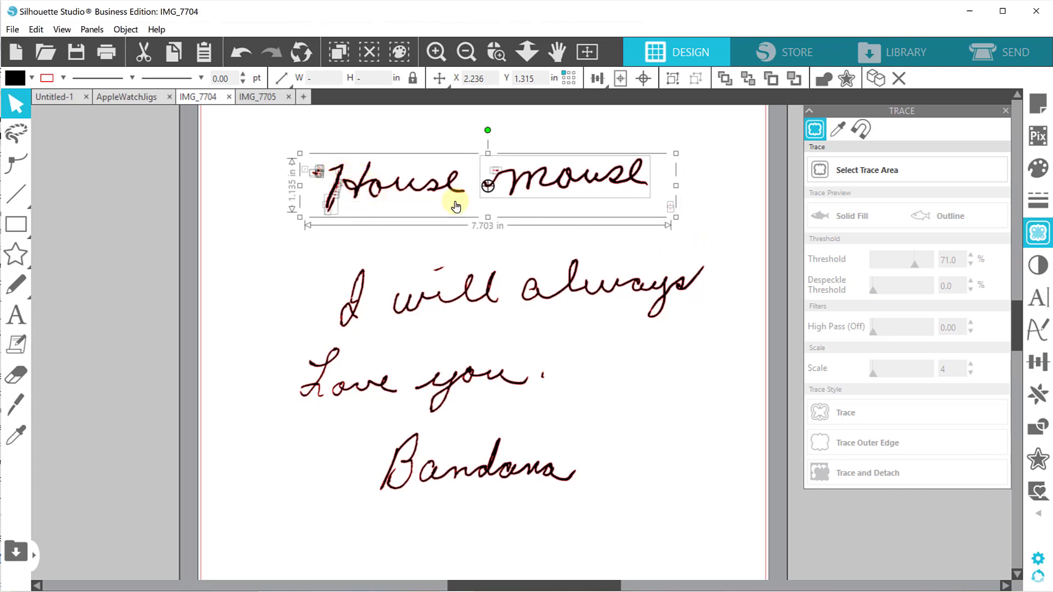
shift+click(514, 181)
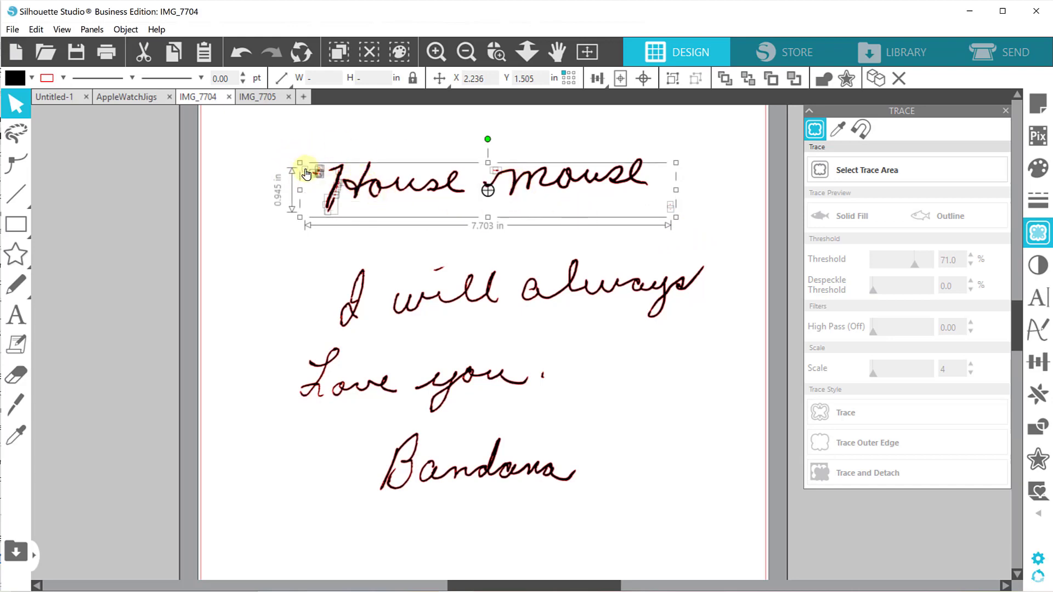
click(463, 257)
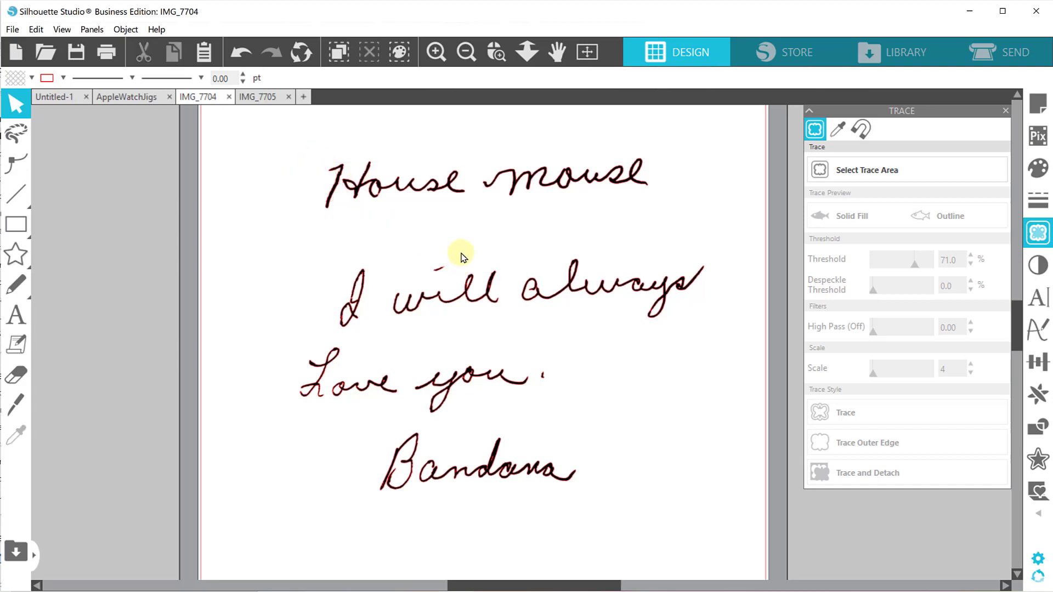
Select the cleaned "House mouse" letter pieces, group them into one object, and clear the selection.
mouse_move(257, 154)
mouse_down()
mouse_move(337, 252)
mouse_move(375, 234)
mouse_move(685, 244)
mouse_move(242, 169)
mouse_up()
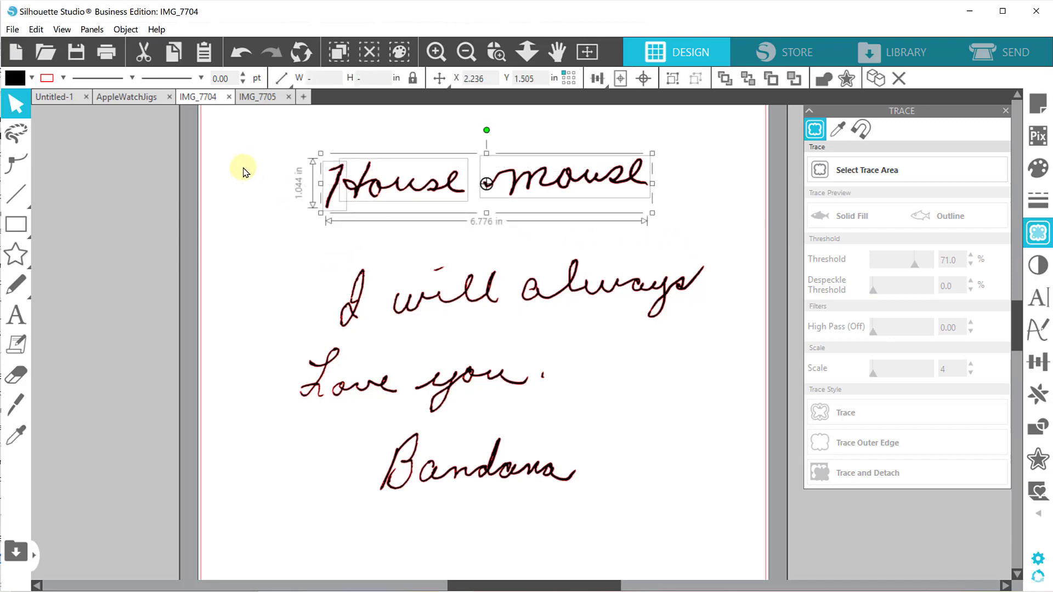
key(i)
key(ctrl+g)
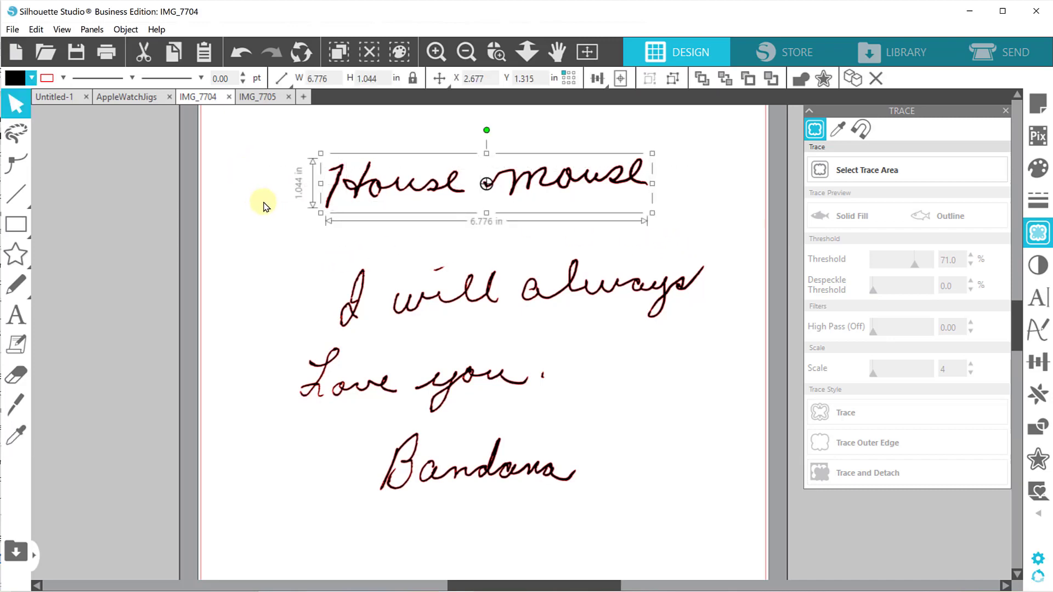
click(265, 206)
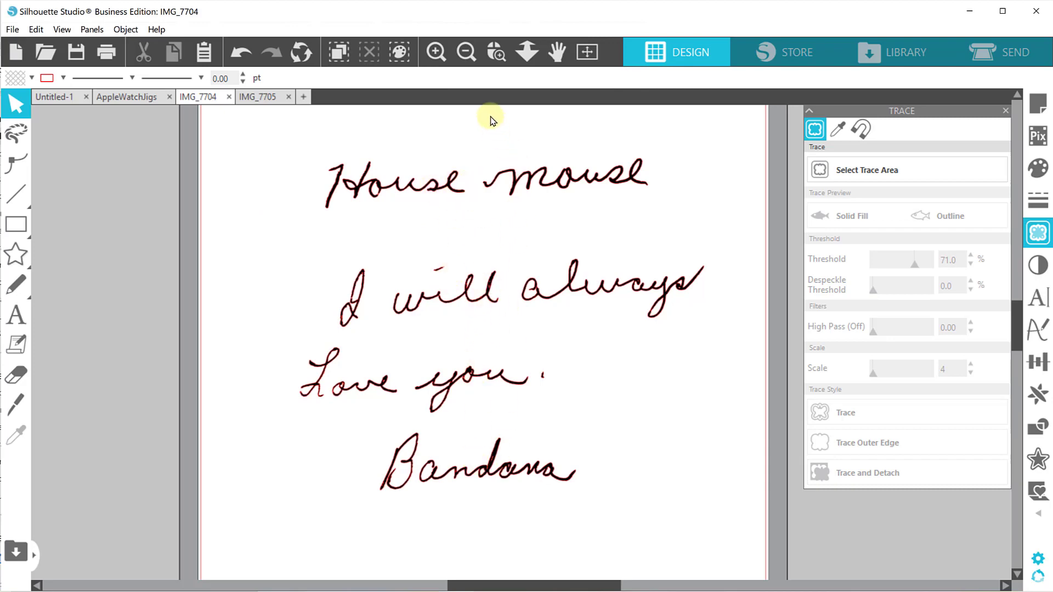
Move both handwriting groups together off the page into the empty area beside the mat.
click(465, 53)
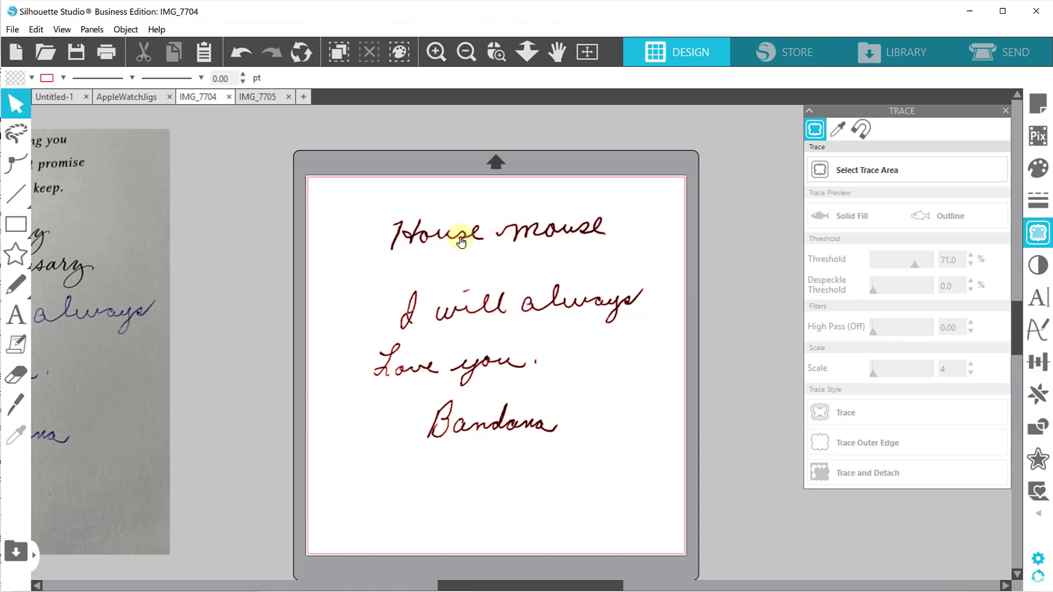
mouse_move(642, 486)
mouse_down()
mouse_move(403, 215)
mouse_move(556, 230)
mouse_move(749, 225)
mouse_up()
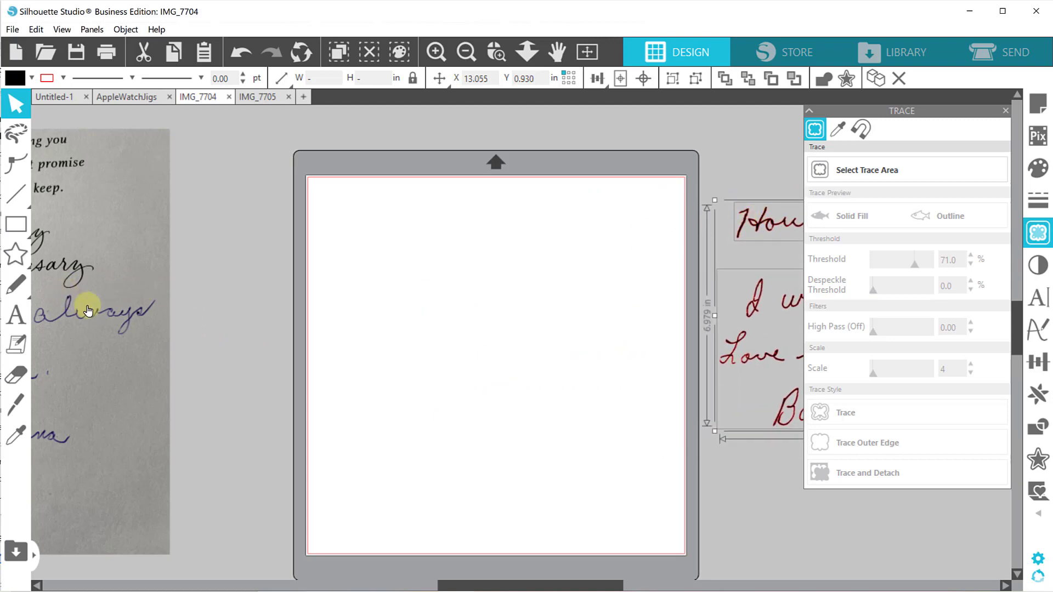
Draw a heart shape about 2.59 in wide and 2.38 in high on the page and convert it to a path.
click(15, 263)
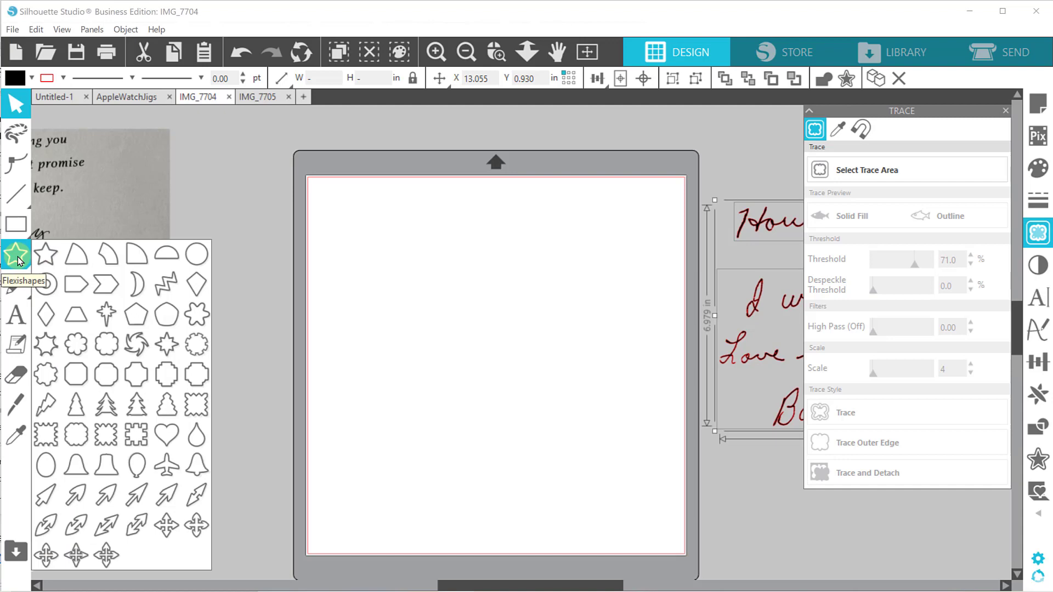
click(163, 438)
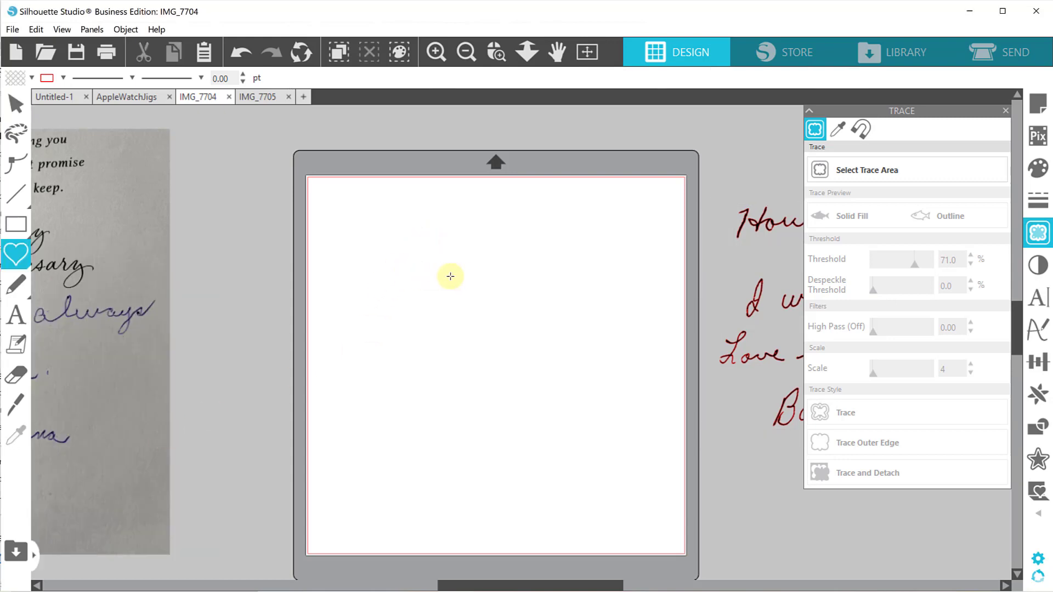
drag(450, 277, 449, 336)
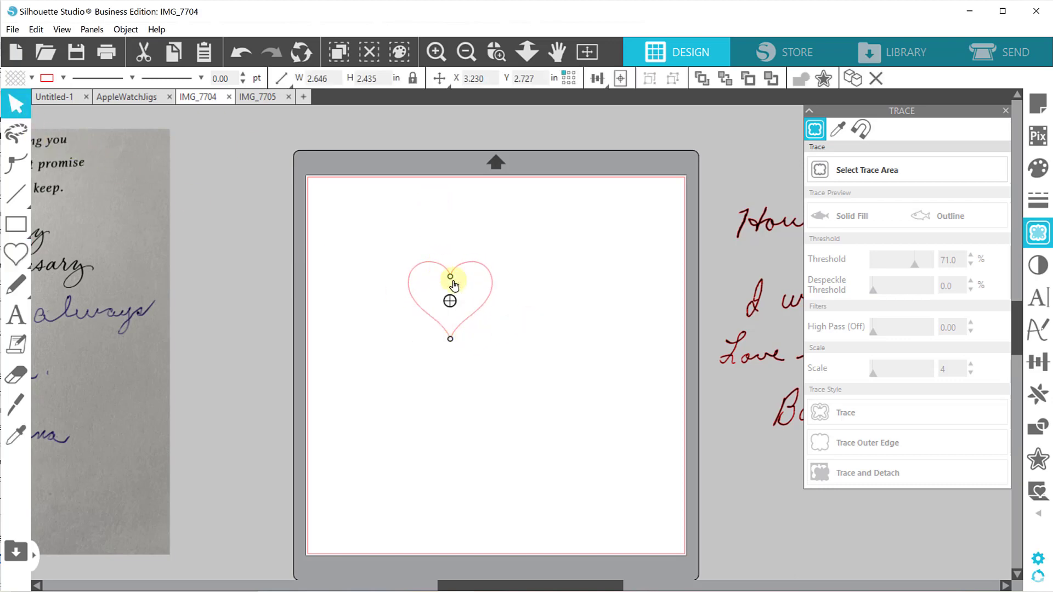
mouse_move(450, 278)
mouse_down()
mouse_move(448, 236)
mouse_move(449, 300)
mouse_move(434, 206)
mouse_move(448, 277)
mouse_up()
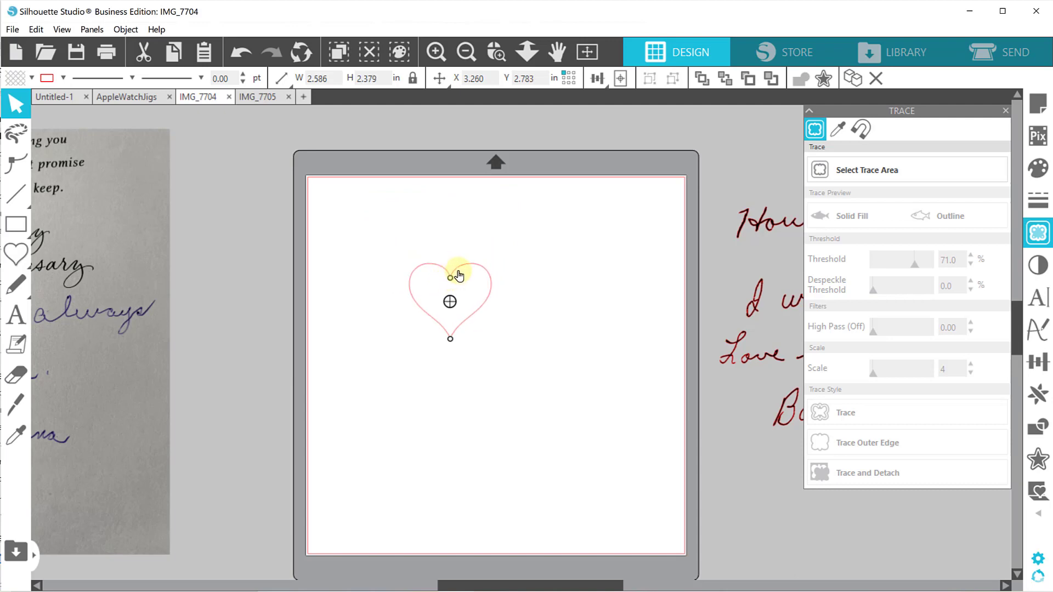
right_click(459, 274)
click(501, 482)
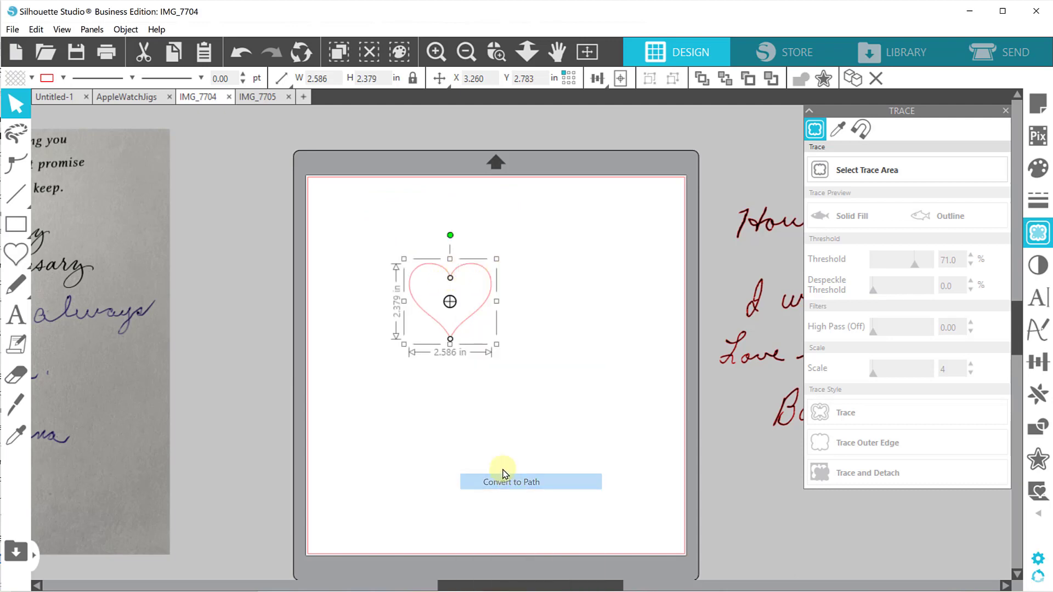
Shift the heart about 0.22 in to the left on the page and clear the selection.
click(552, 247)
click(496, 52)
drag(360, 237, 546, 404)
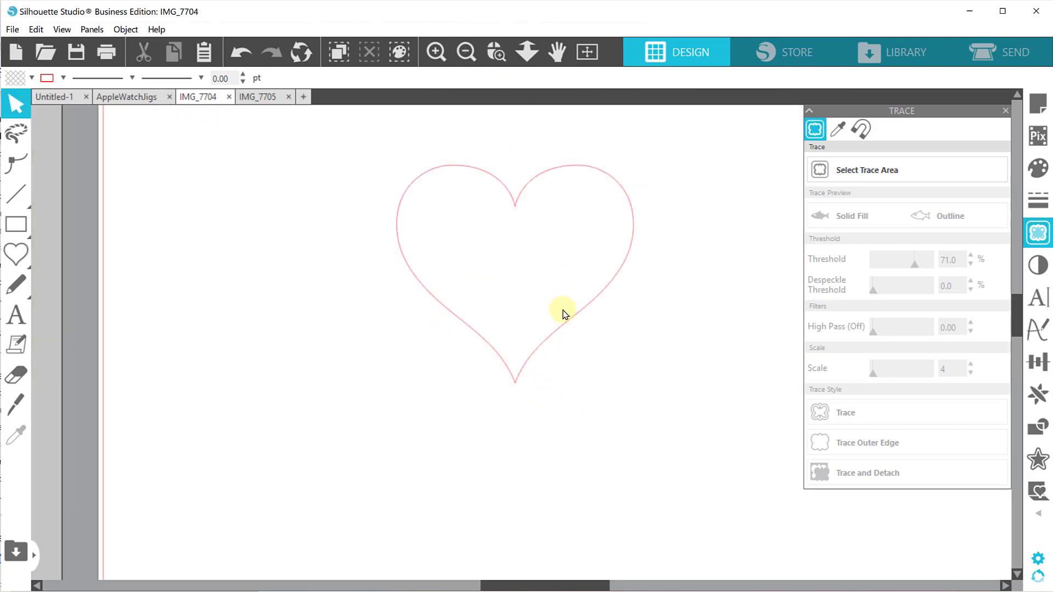
drag(517, 205, 495, 202)
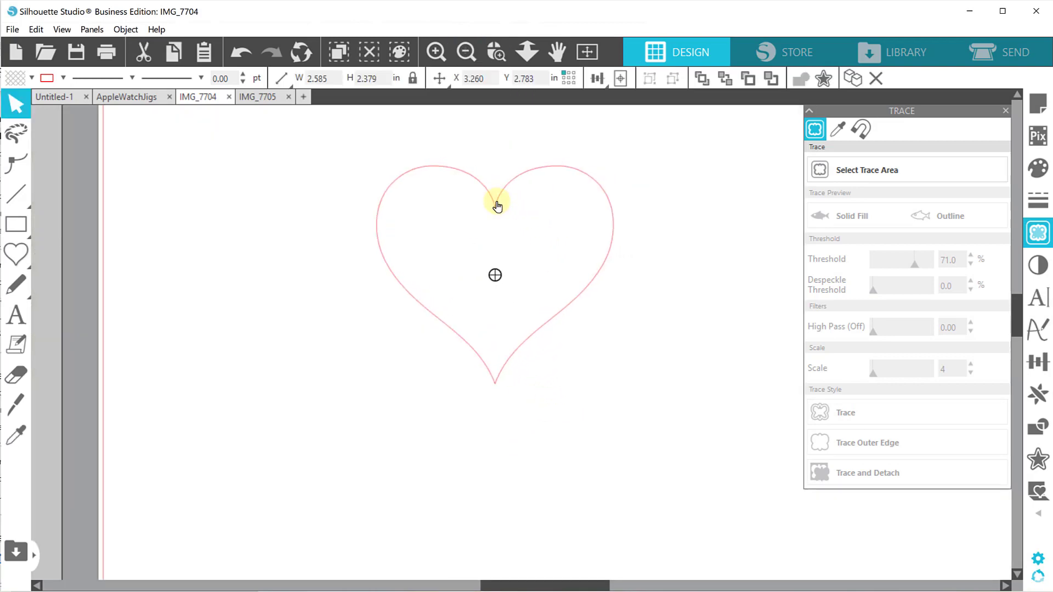
click(532, 343)
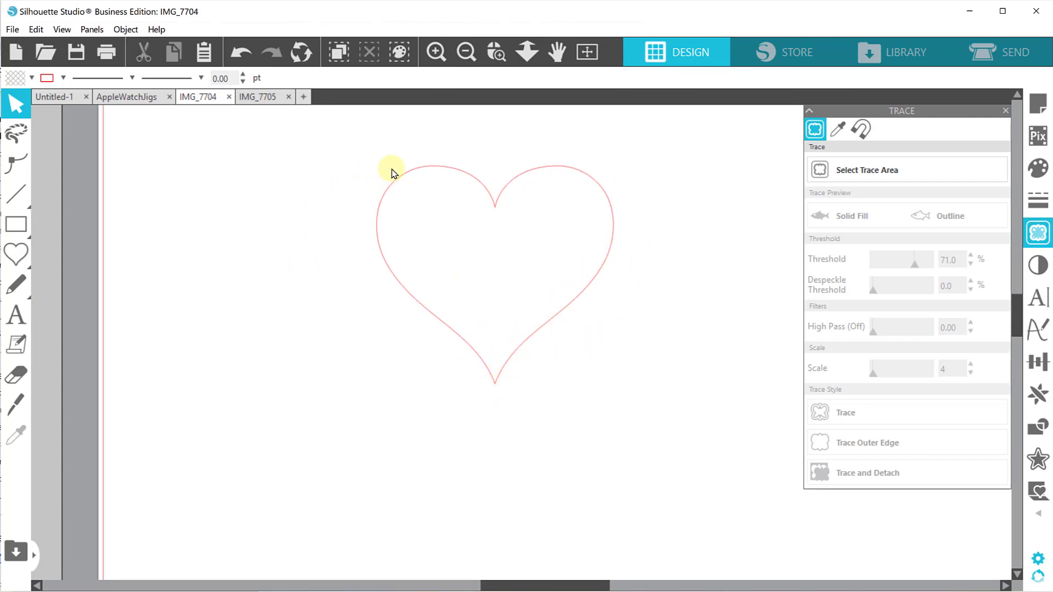
Edit the heart's bottom point, pulling both of its curve handles outward so the lower sides run straighter into the tip.
double_click(421, 171)
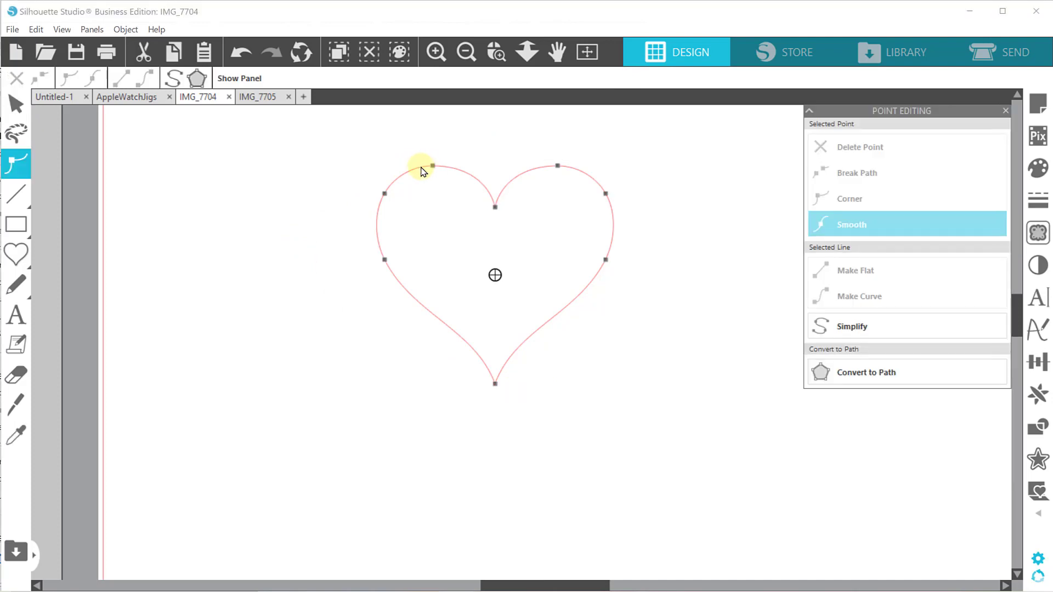
click(495, 384)
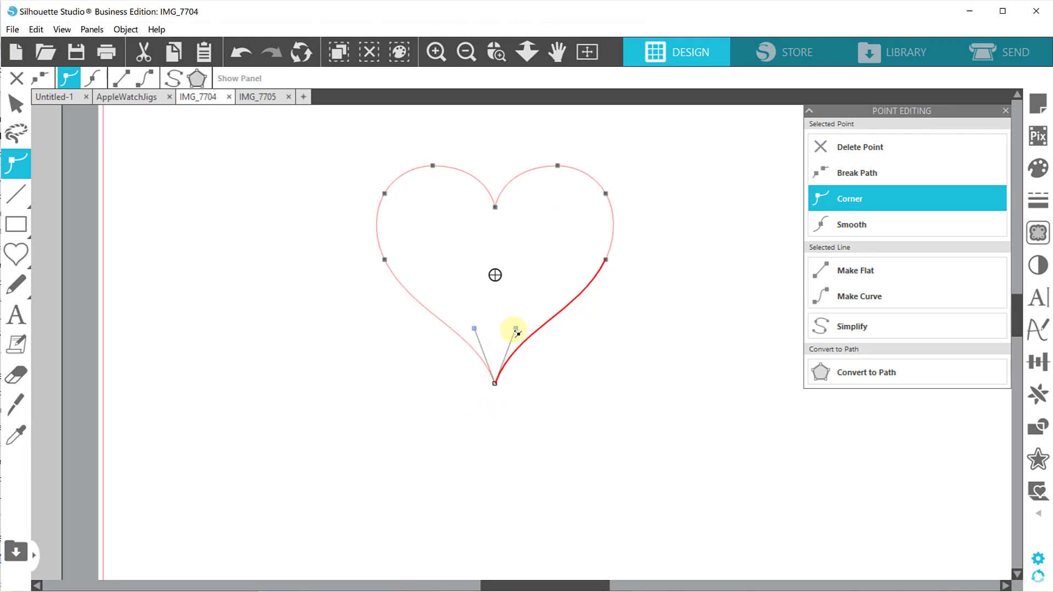
drag(518, 333, 557, 324)
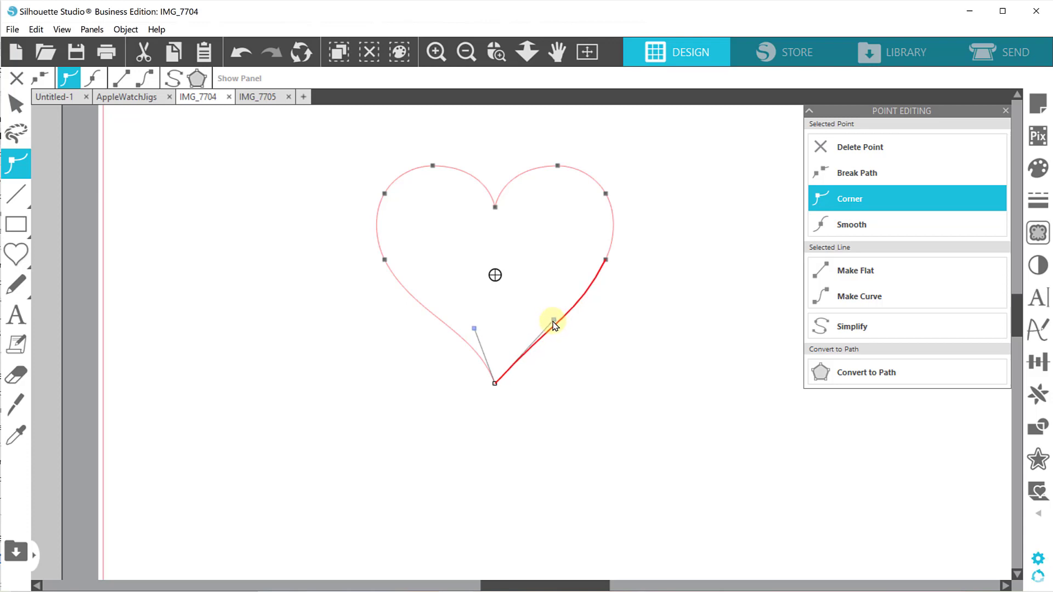
drag(475, 330, 458, 346)
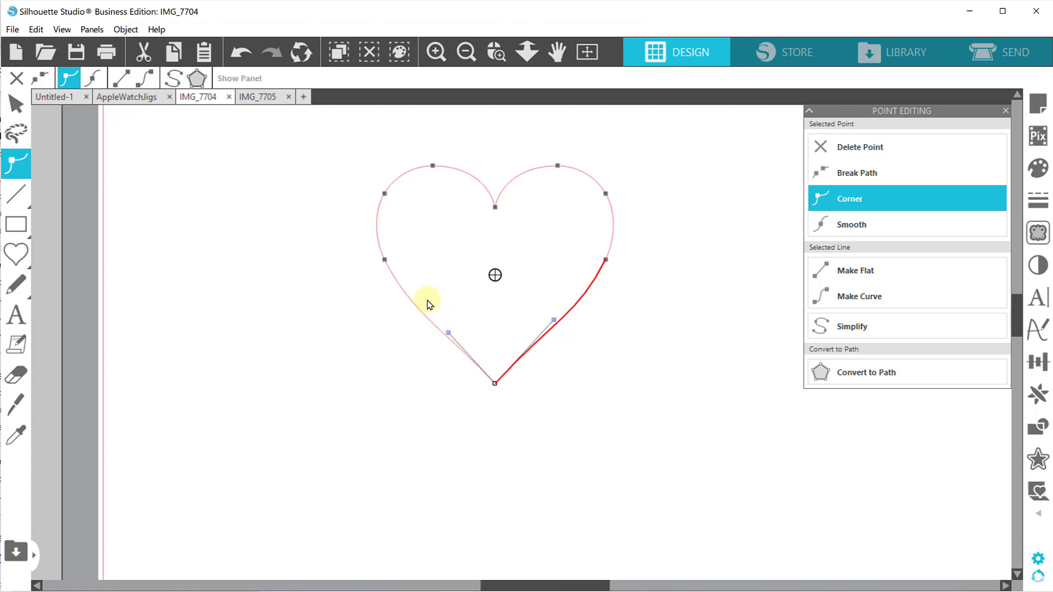
drag(555, 322, 611, 316)
key(ctrl+z)
click(633, 333)
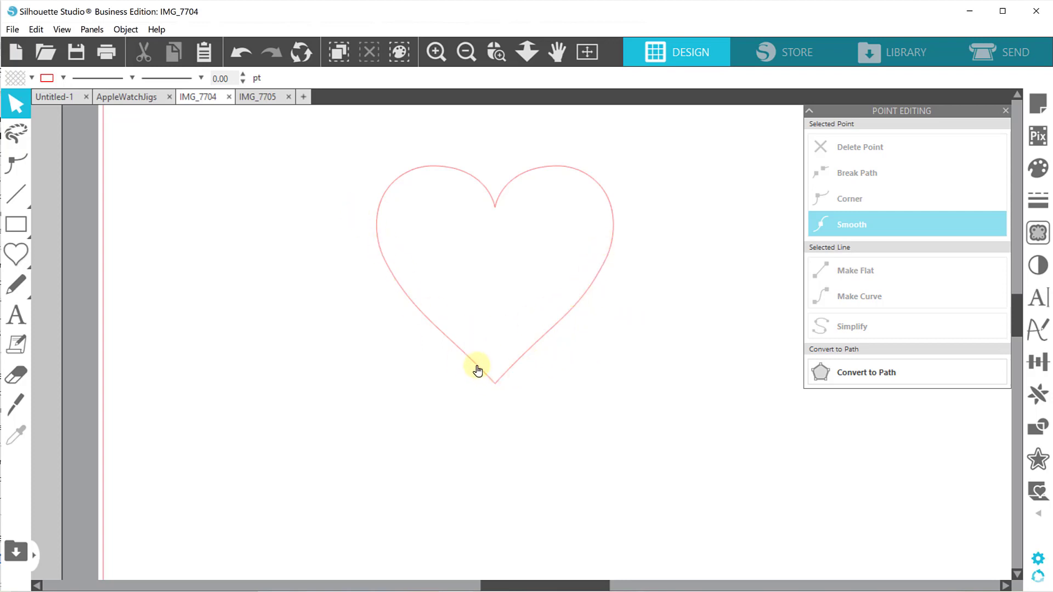
Move both handwriting groups together from beside the mat onto the page next to the heart.
click(466, 53)
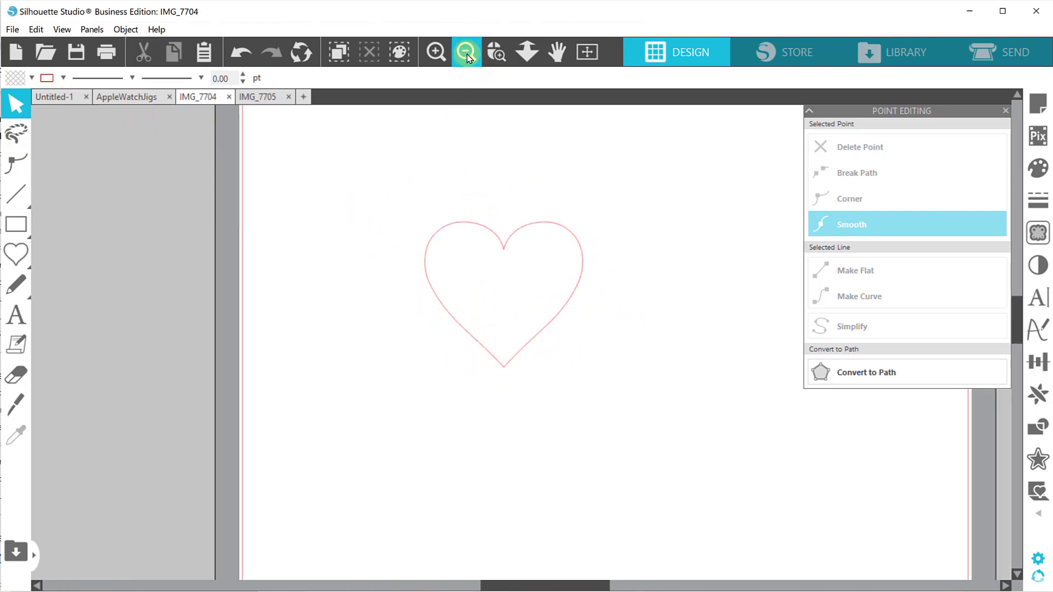
click(466, 52)
click(466, 52)
drag(722, 173, 651, 412)
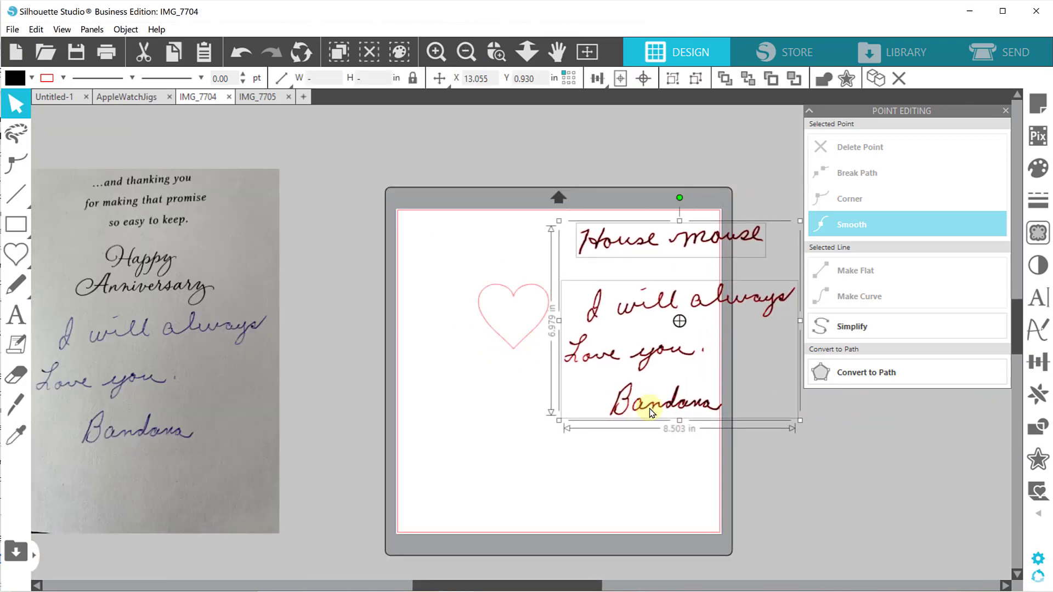
click(560, 470)
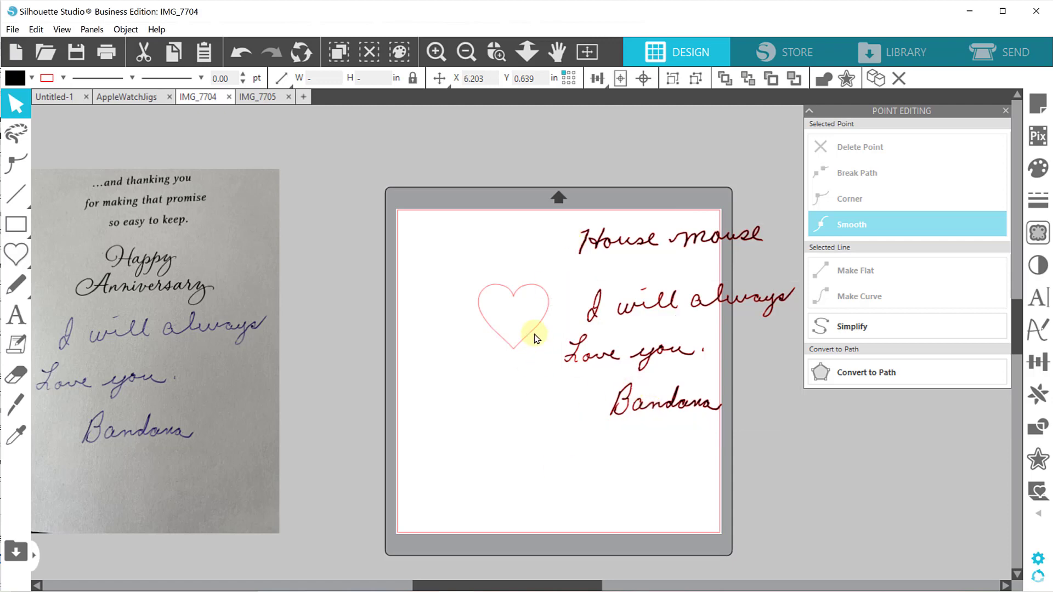
Scale both handwriting groups together down to about 1.55 in wide and 1.27 in high, fitting them inside the heart.
click(684, 360)
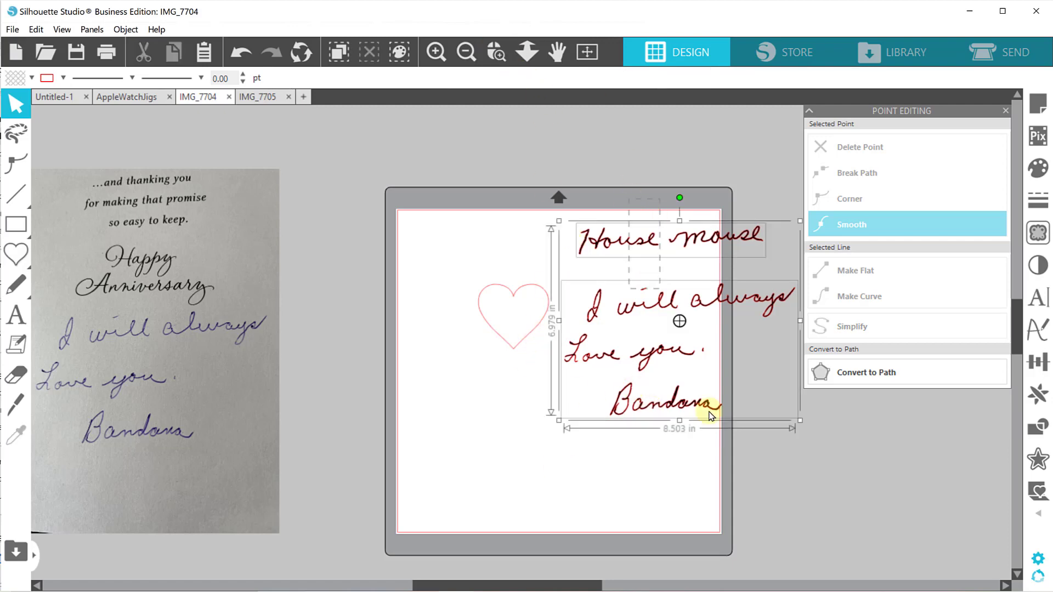
drag(800, 221, 538, 304)
click(496, 52)
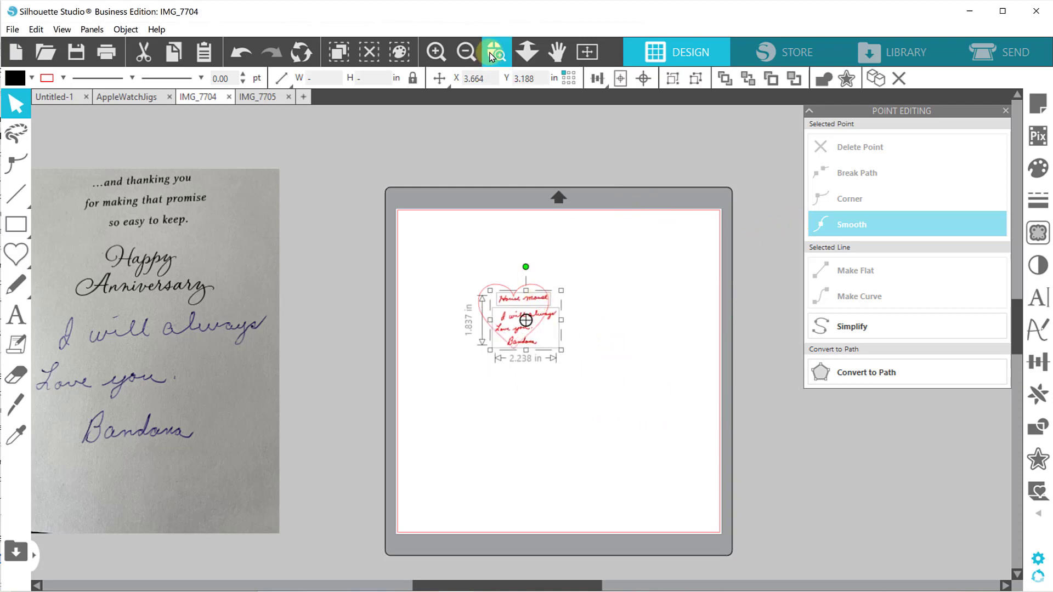
drag(446, 204, 642, 454)
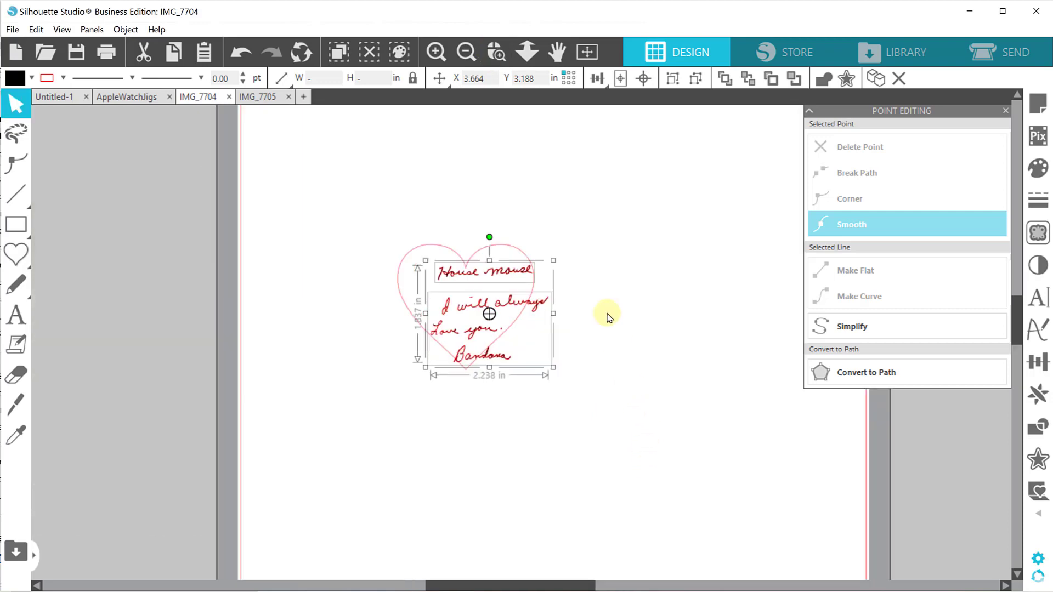
drag(548, 260, 485, 276)
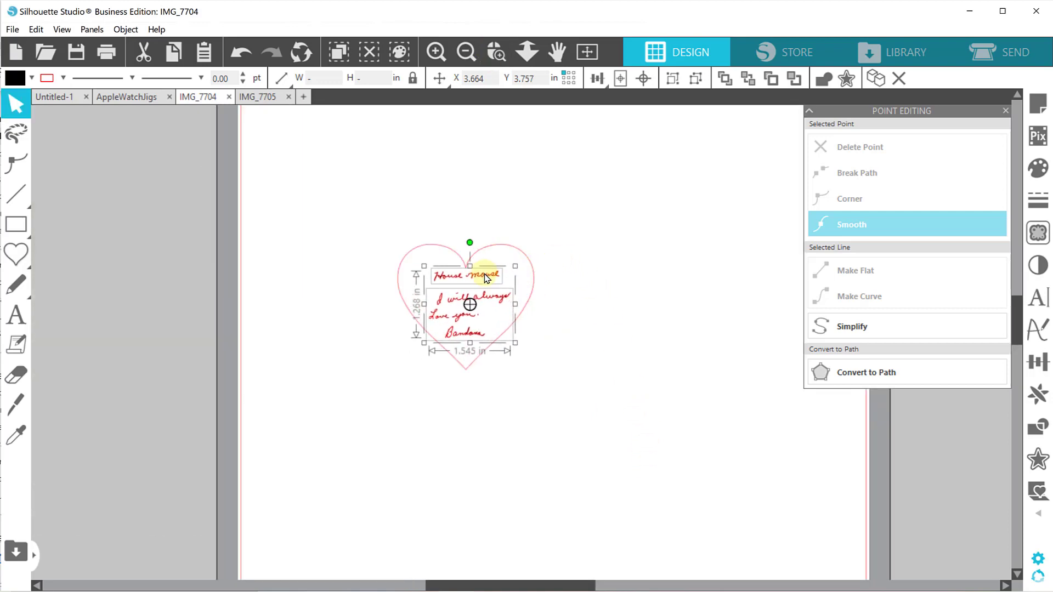
Try moving "House mouse" left and shrinking it to about 0.68 in wide, with the lower message nudged up inside the heart.
click(496, 51)
drag(371, 205, 566, 368)
scroll(578, 329, down, 1)
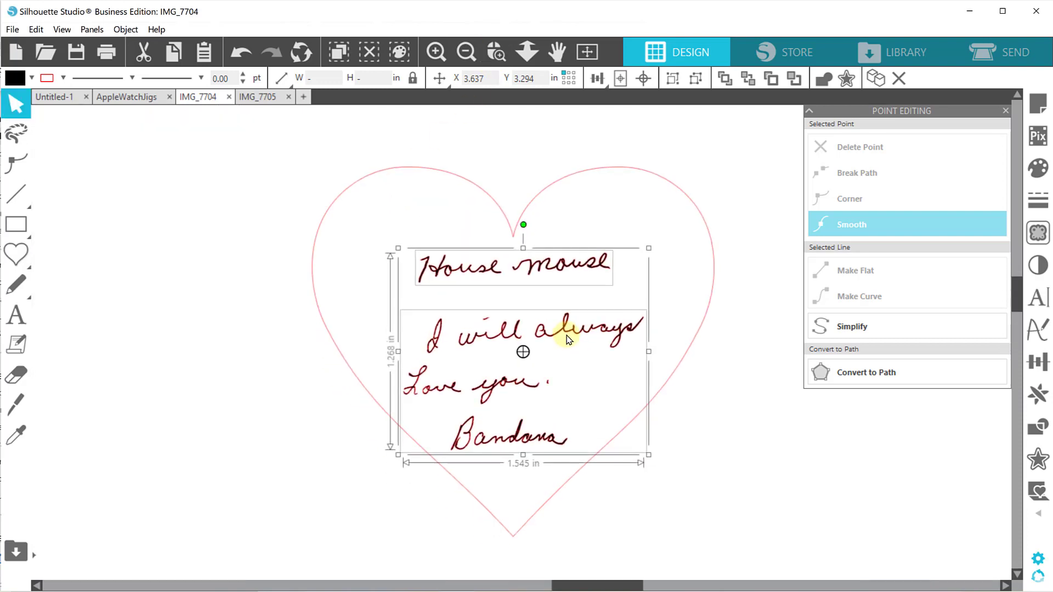
click(704, 454)
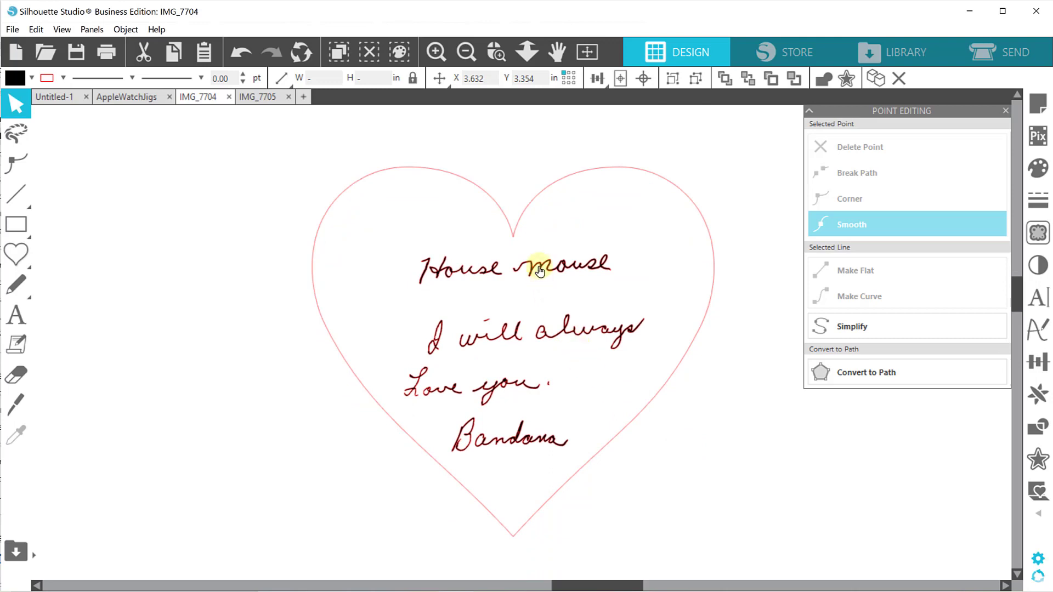
drag(529, 266, 484, 263)
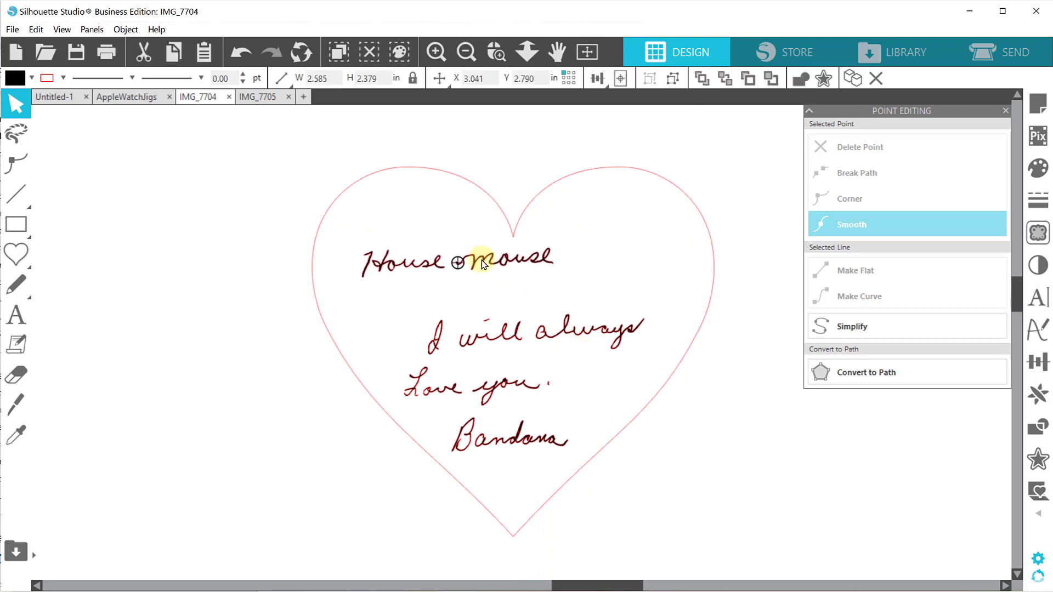
drag(501, 333, 502, 319)
drag(522, 263, 469, 276)
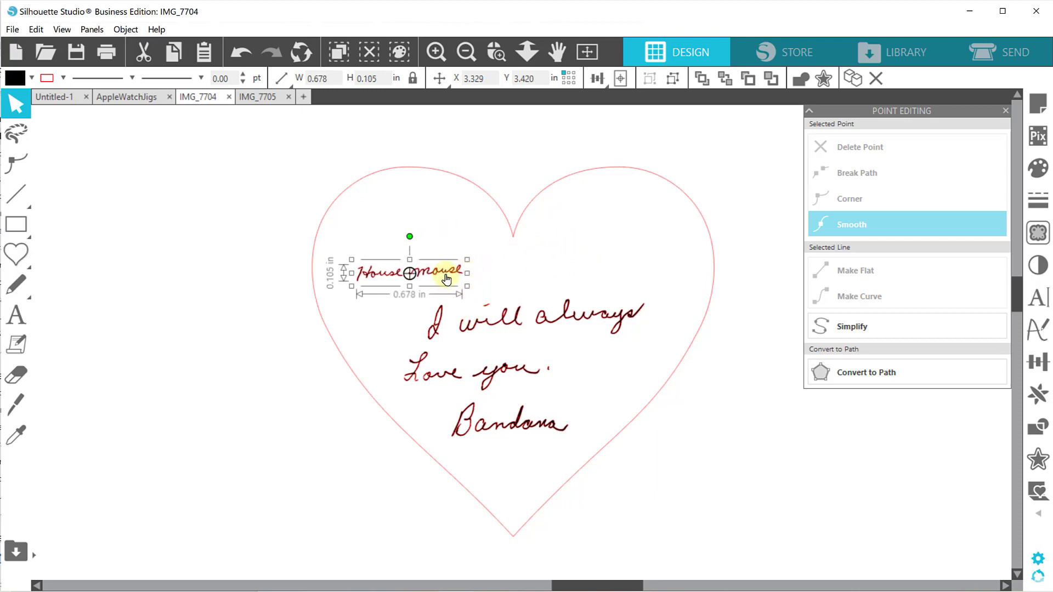
Delete "House mouse", then enlarge the remaining message to about 1.95 in wide and 1.11 in high and reposition it within the heart.
key(Delete)
click(500, 314)
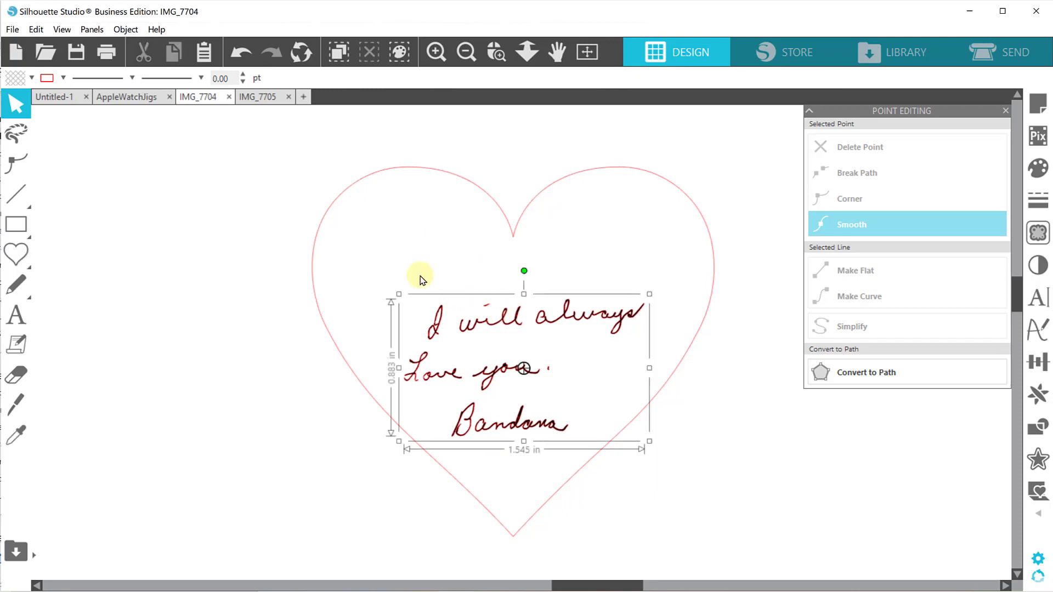
drag(347, 254, 343, 250)
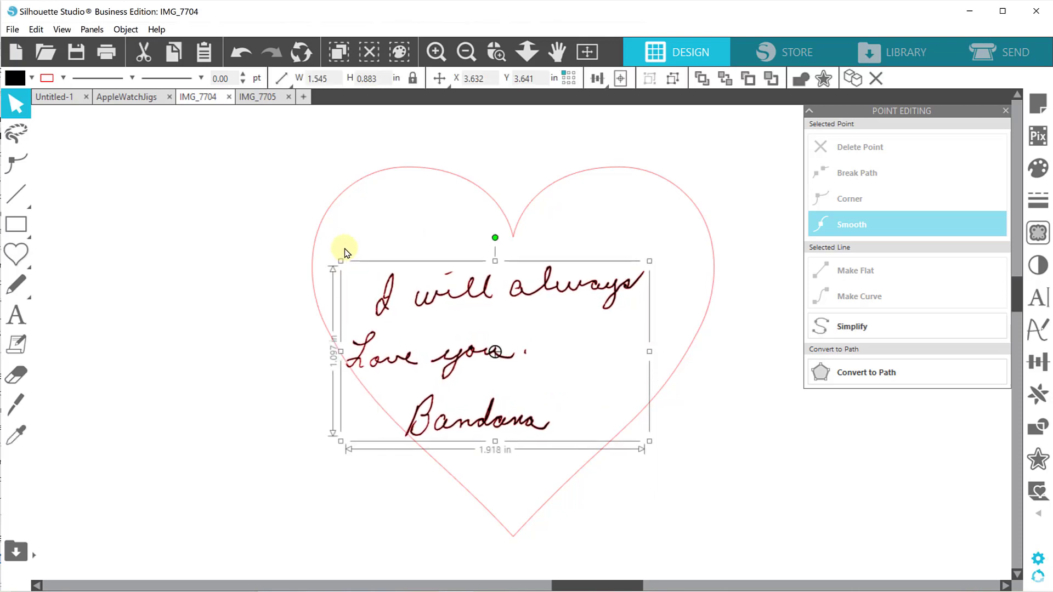
drag(461, 289, 501, 282)
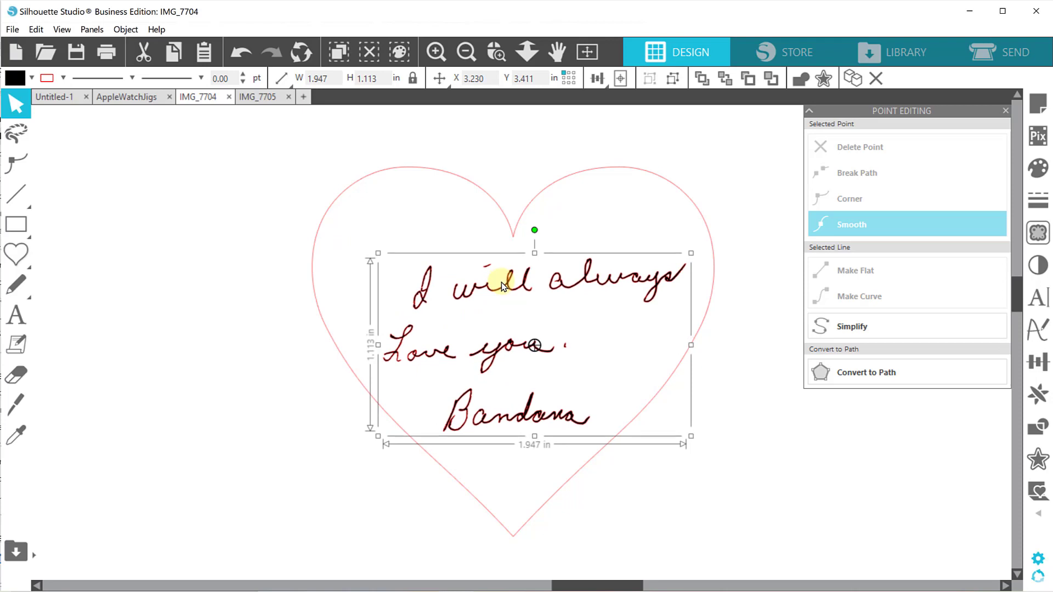
click(807, 529)
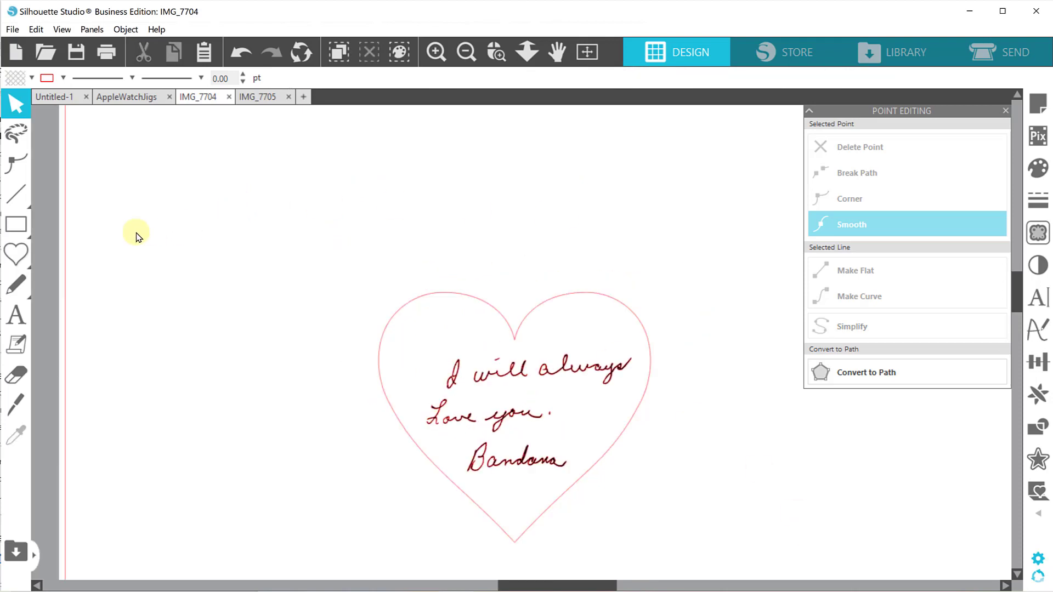
Draw a rectangle about 1.19 in wide and 0.31 in high on the page above and left of the heart.
click(18, 229)
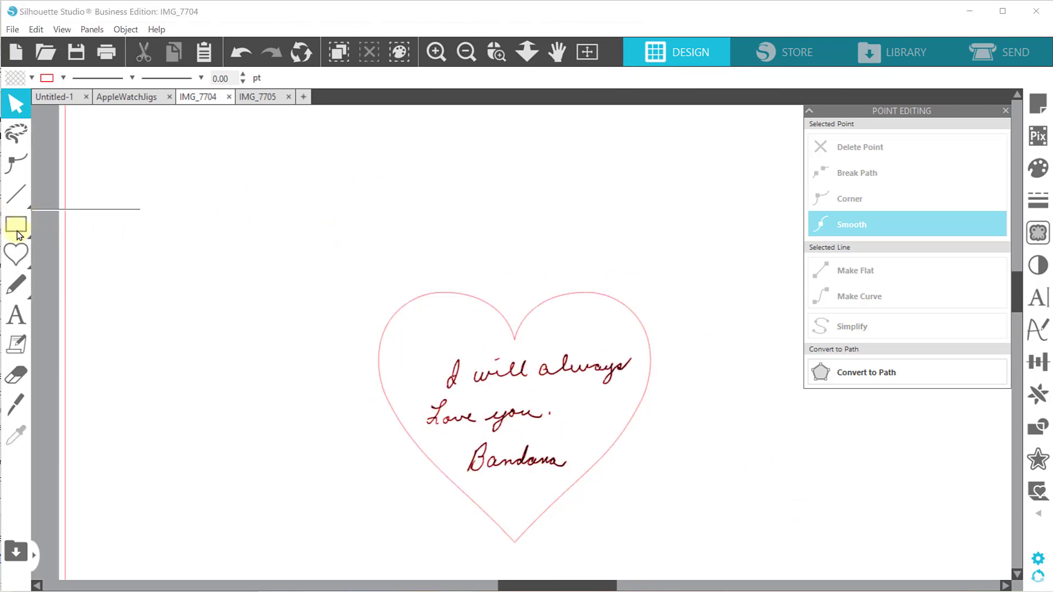
click(47, 224)
drag(250, 223, 375, 256)
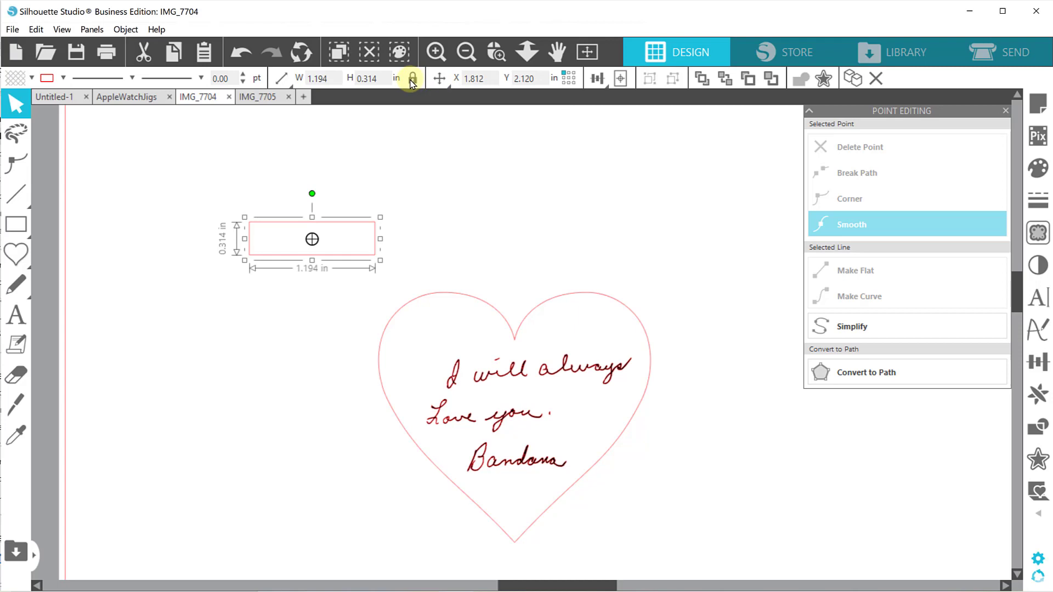
Unlock the rectangle's aspect ratio, set its size to 0.5 in wide by 0.119 in high, and nudge it slightly up and right.
drag(332, 79, 252, 77)
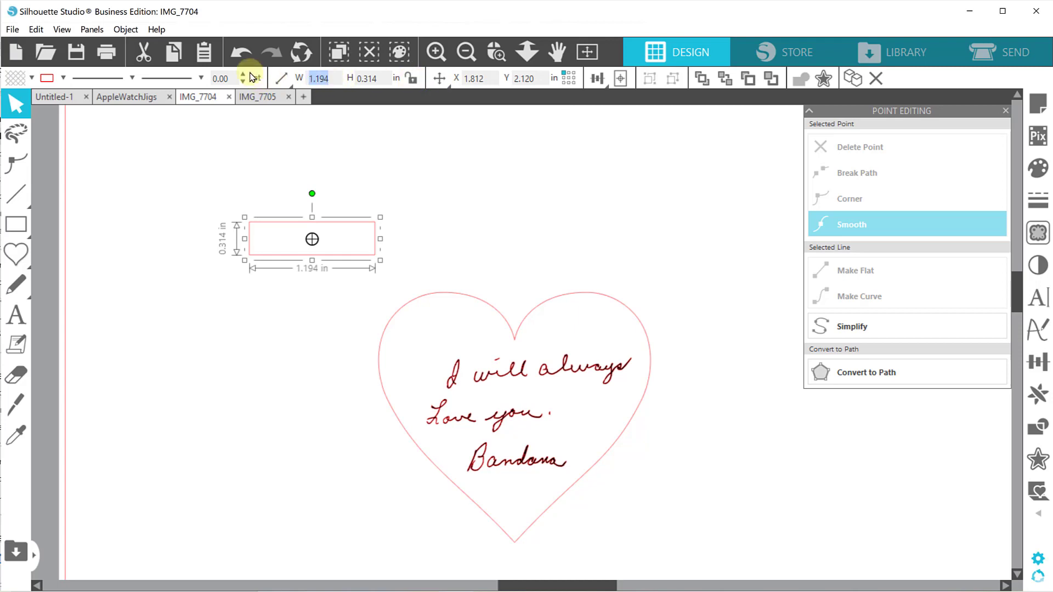
text(.5)
key(Tab)
key(Return)
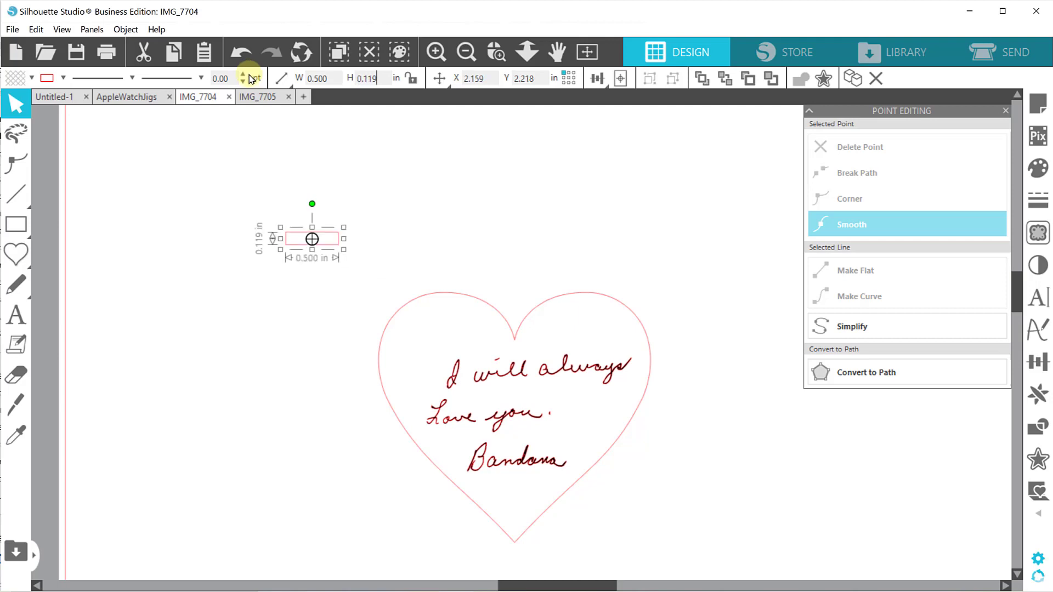
click(541, 146)
mouse_move(294, 246)
mouse_down()
mouse_move(406, 334)
mouse_move(305, 239)
mouse_up()
click(623, 470)
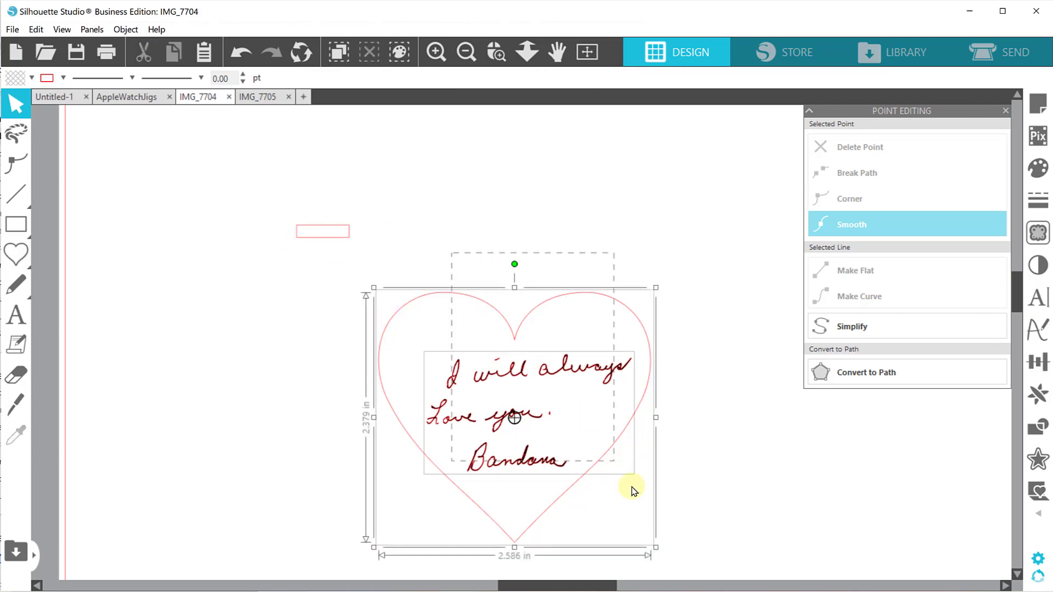
right_click(492, 418)
click(294, 379)
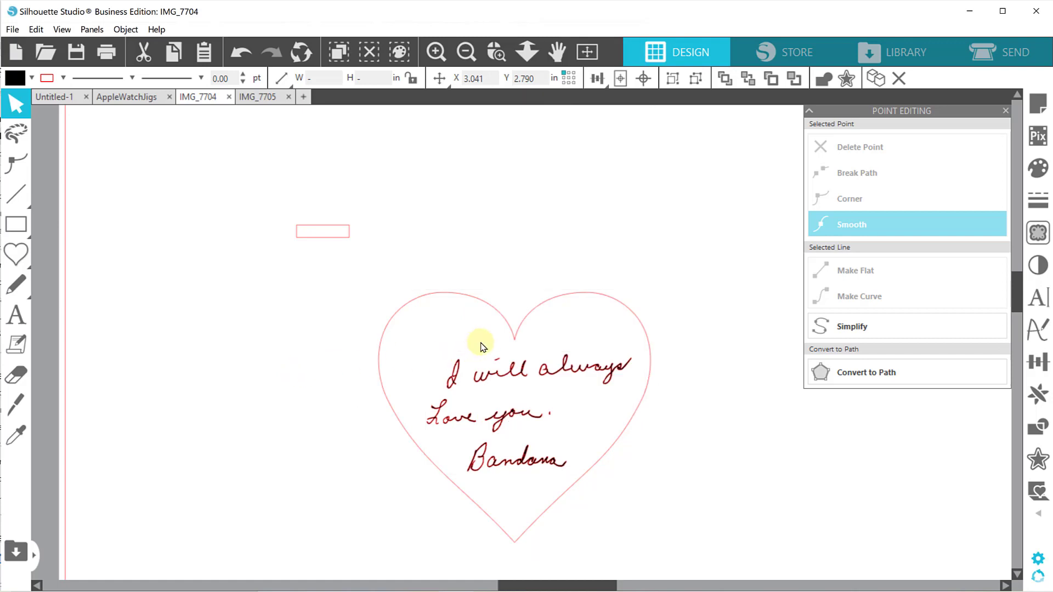
Change the line color of the handwritten message inside the heart to black.
click(472, 373)
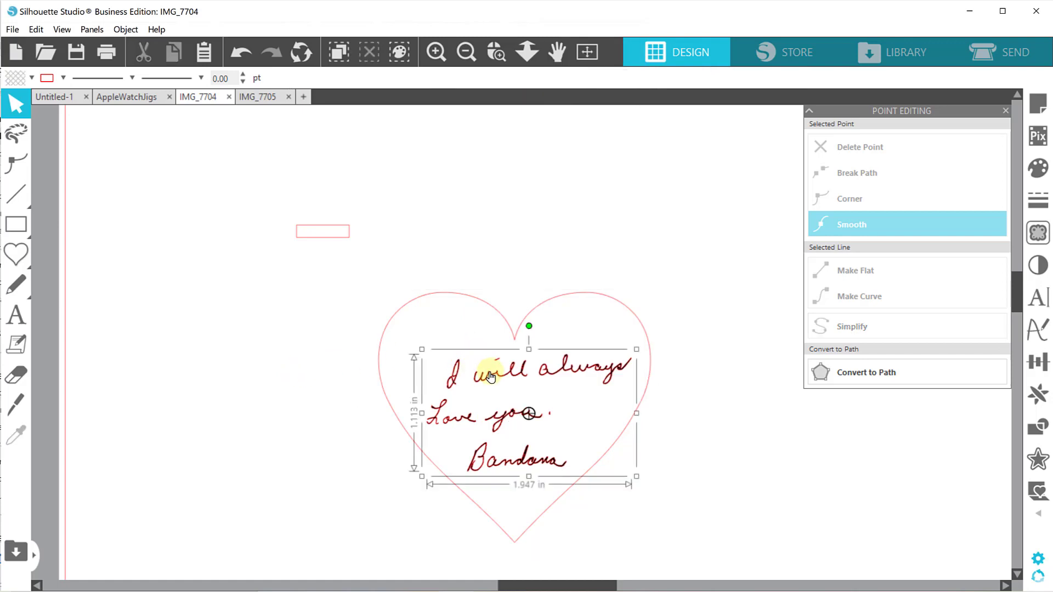
click(63, 78)
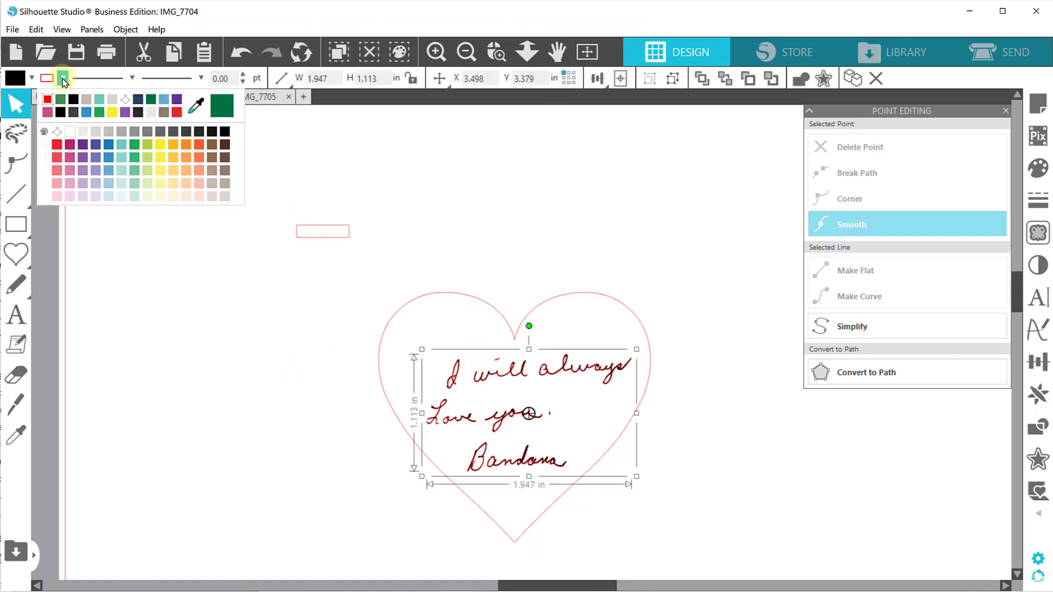
click(75, 102)
click(385, 343)
drag(385, 340, 385, 340)
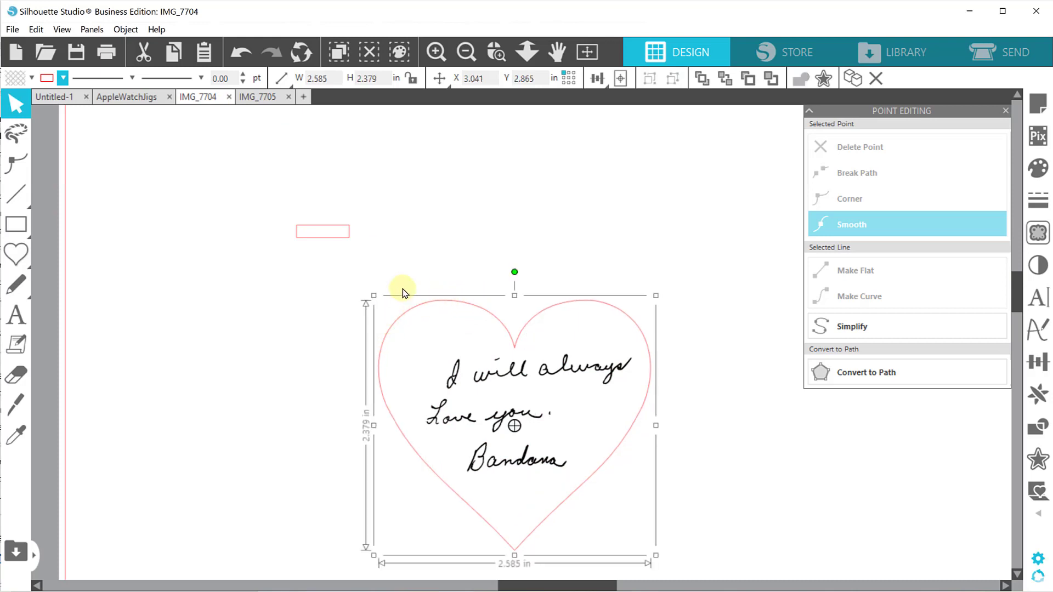
key(ctrl+z)
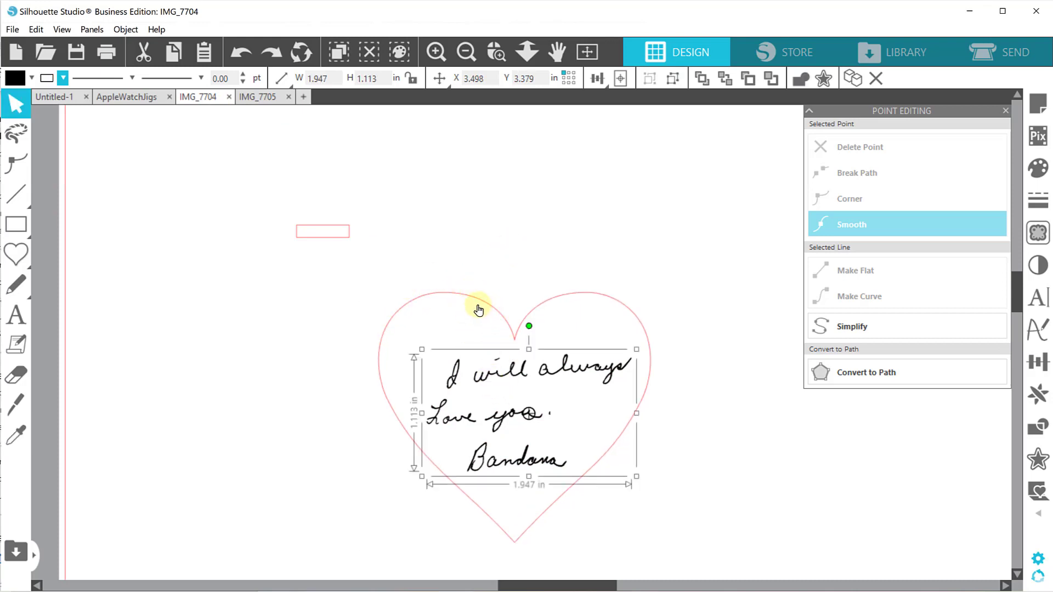
Group the heart with the handwritten message and move the group about 1 in up the page.
drag(459, 212, 599, 442)
right_click(572, 378)
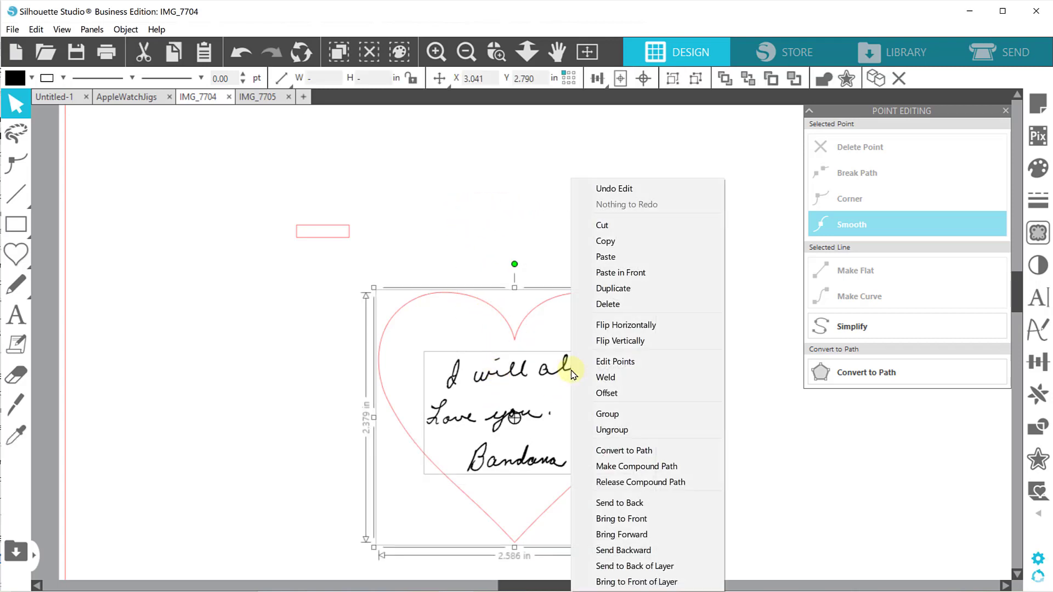
click(602, 415)
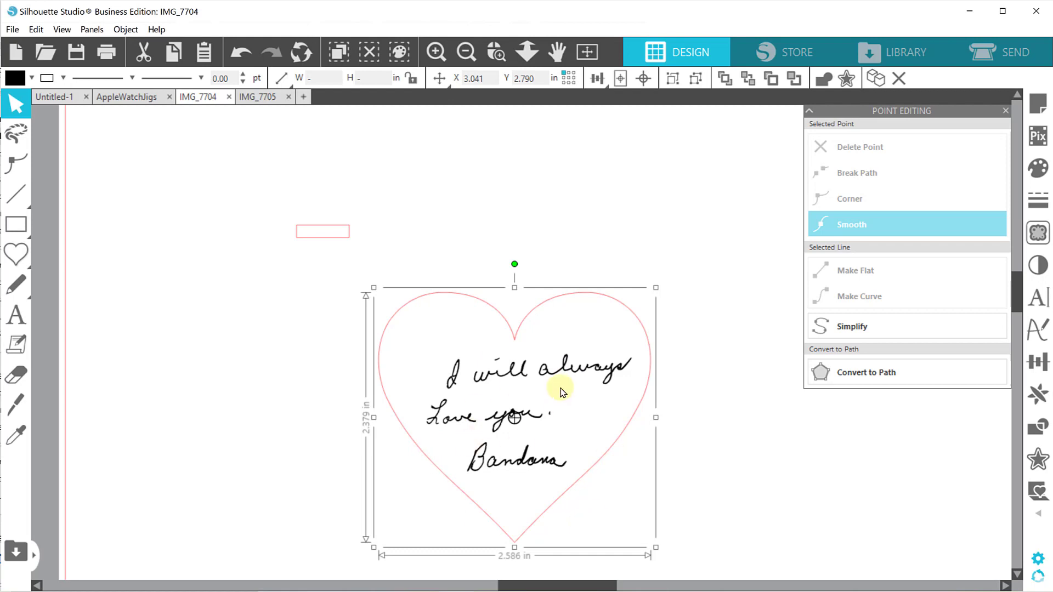
drag(522, 353, 537, 276)
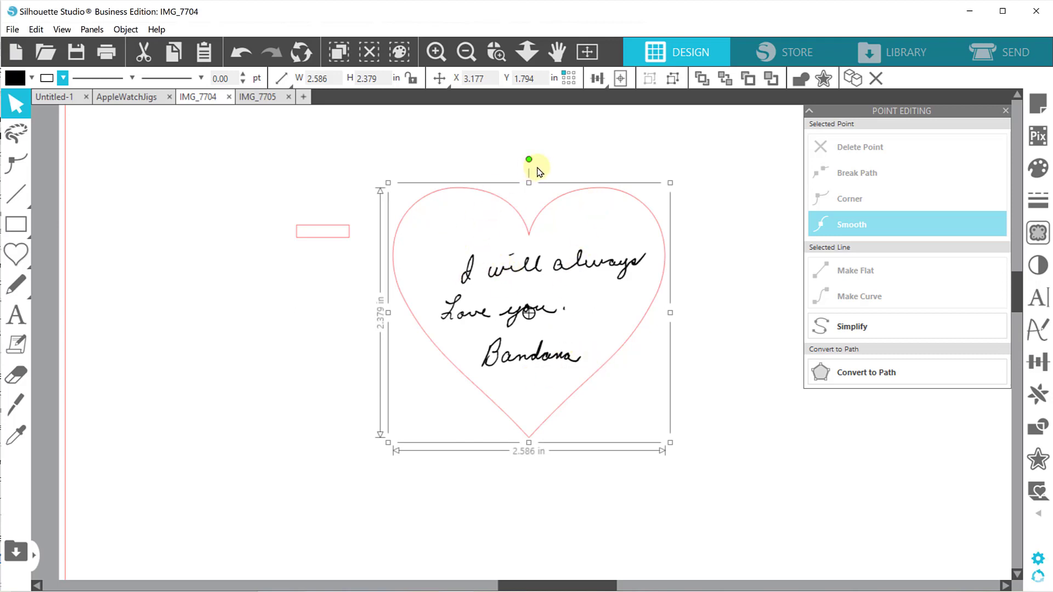
Move the small rectangle into the heart's upper-left lobe and rotate it so it slants along the curved edge.
click(346, 216)
drag(337, 231, 476, 216)
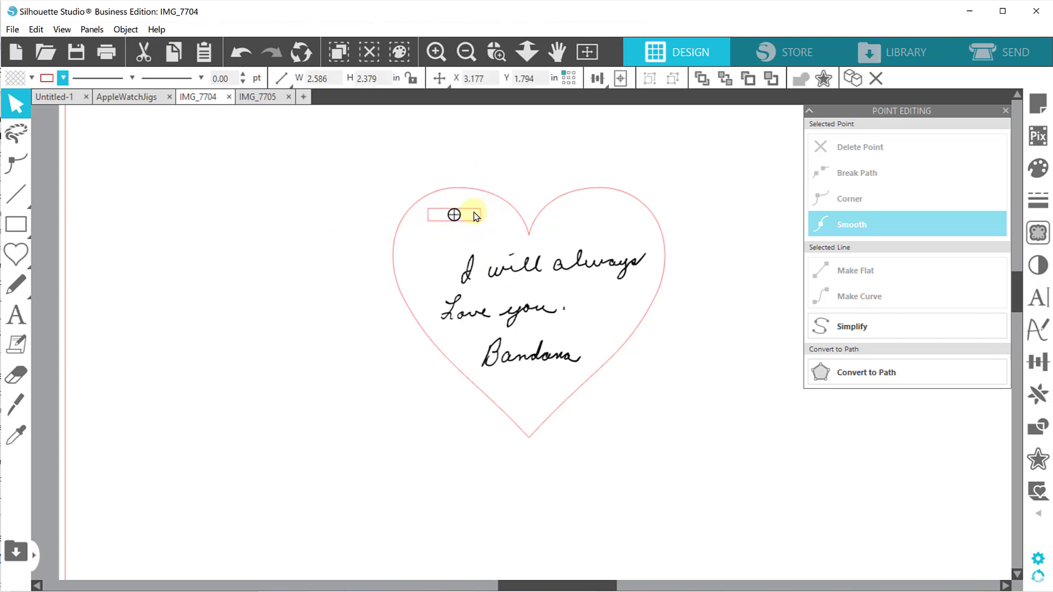
click(463, 220)
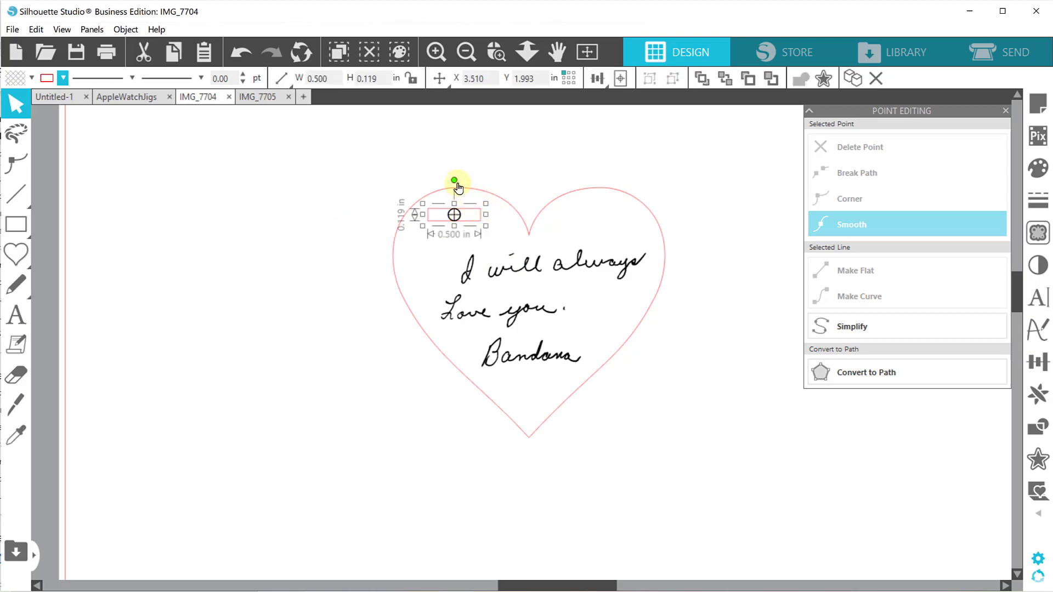
drag(453, 180, 459, 211)
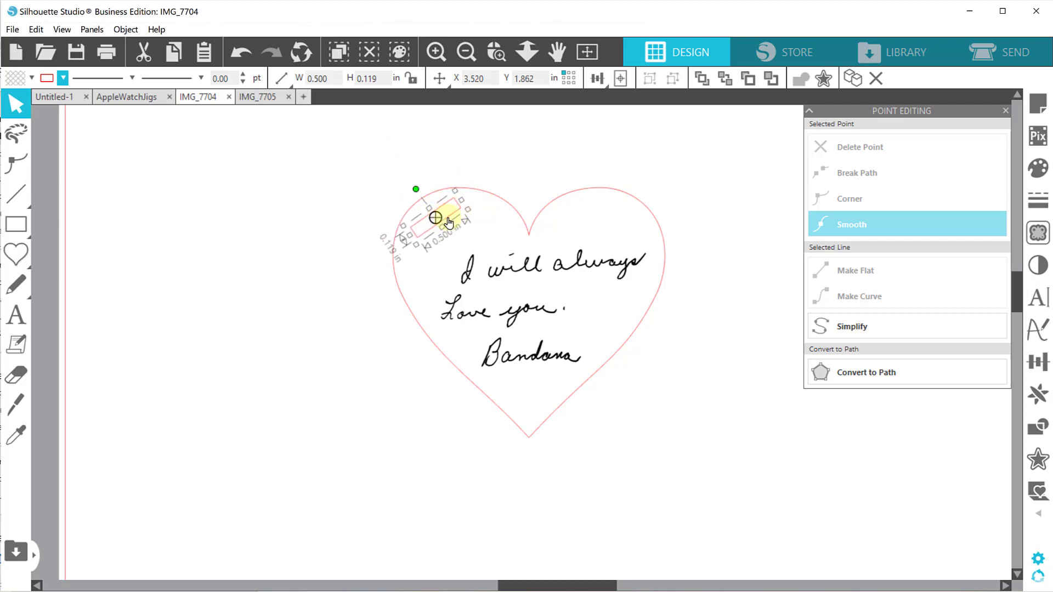
click(518, 163)
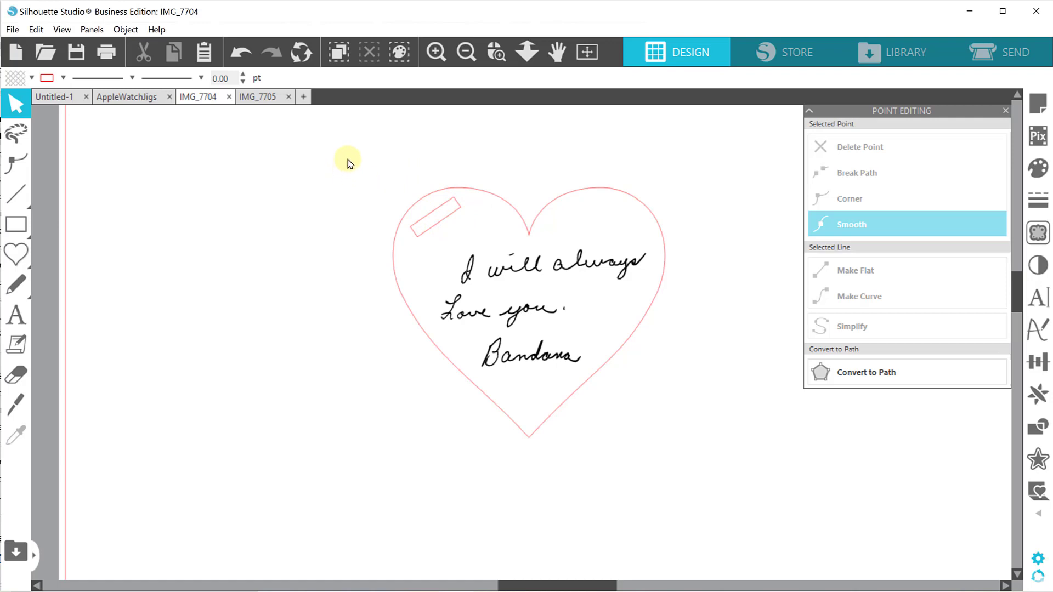
Select the heart, message and rectangle, and save the selection to the hard drive in SVG format.
drag(343, 162, 659, 457)
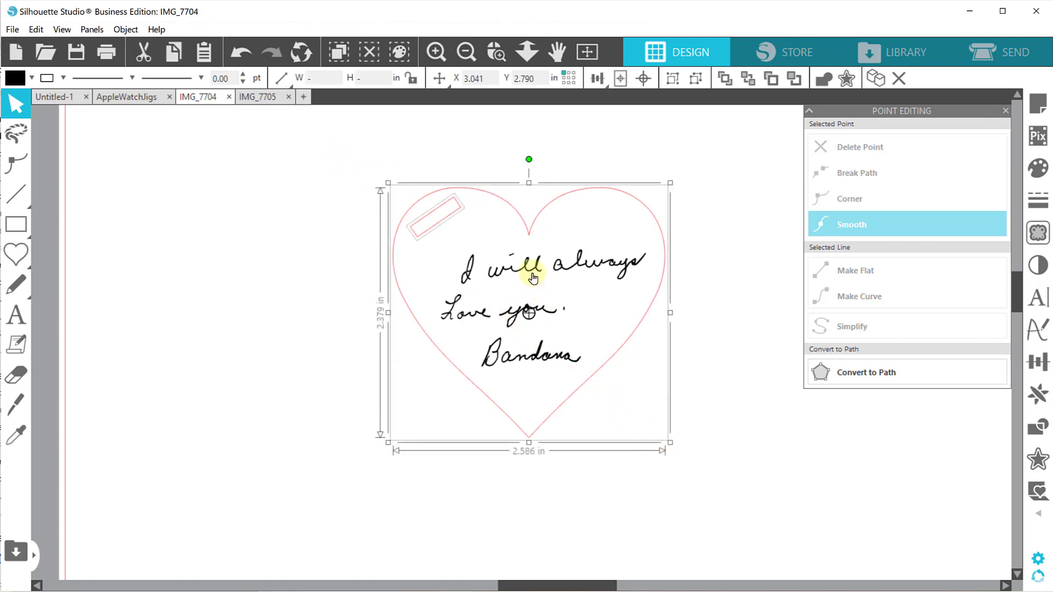
click(12, 29)
mouse_move(71, 177)
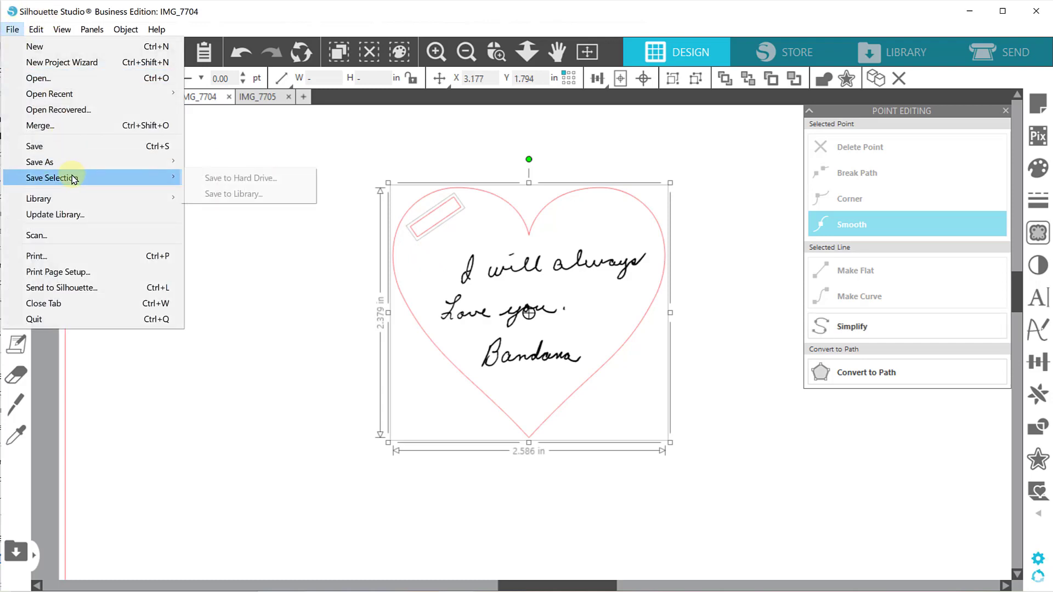
click(217, 178)
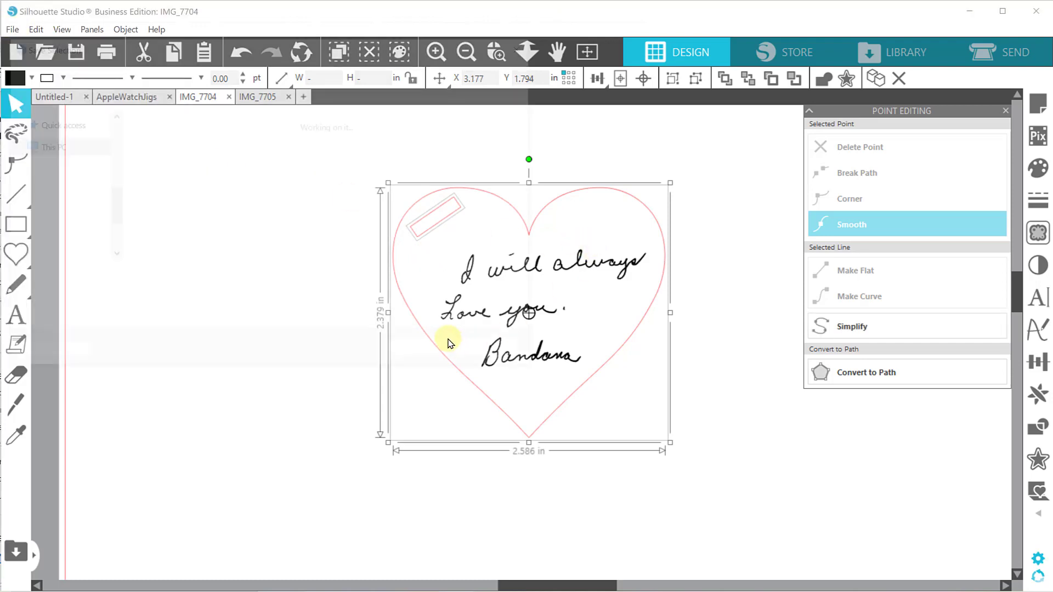
click(170, 303)
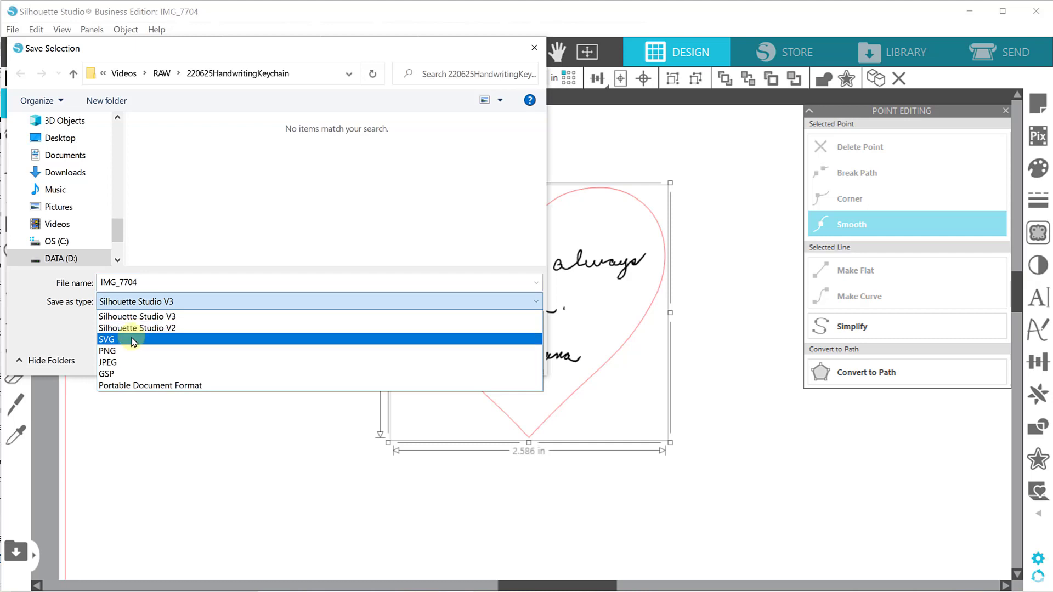
click(135, 339)
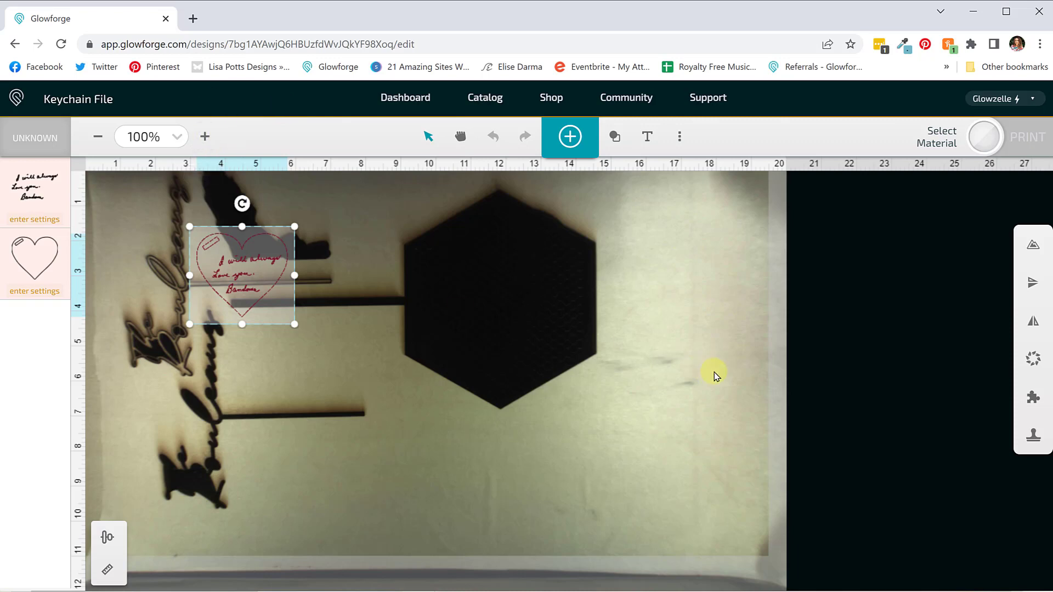
Set the laser's focus on a blank spot of the material below the heart artwork, near 6.5 in across and 9 in down.
click(679, 136)
click(608, 205)
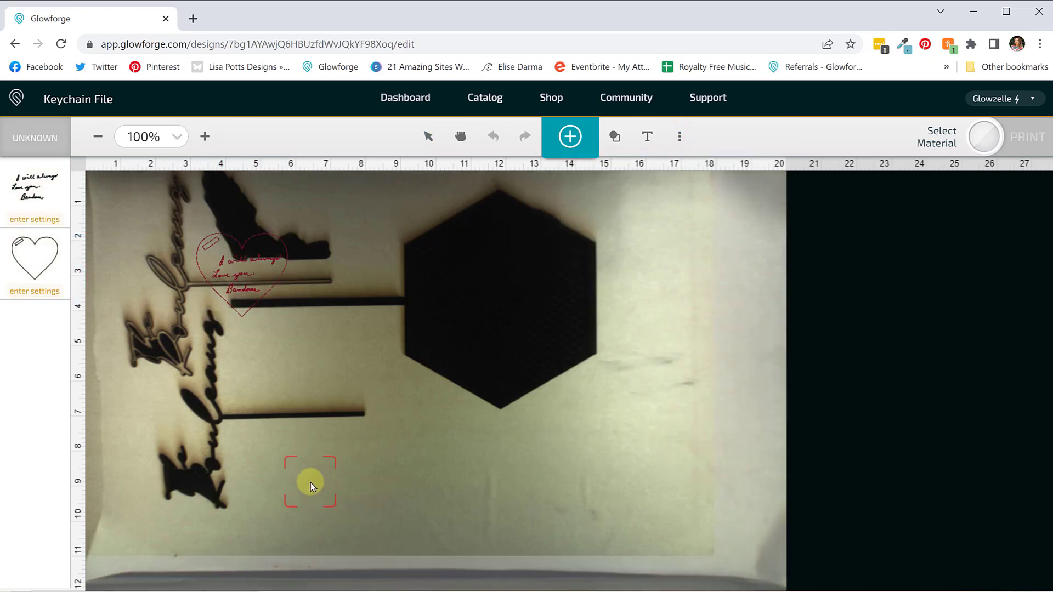
click(315, 475)
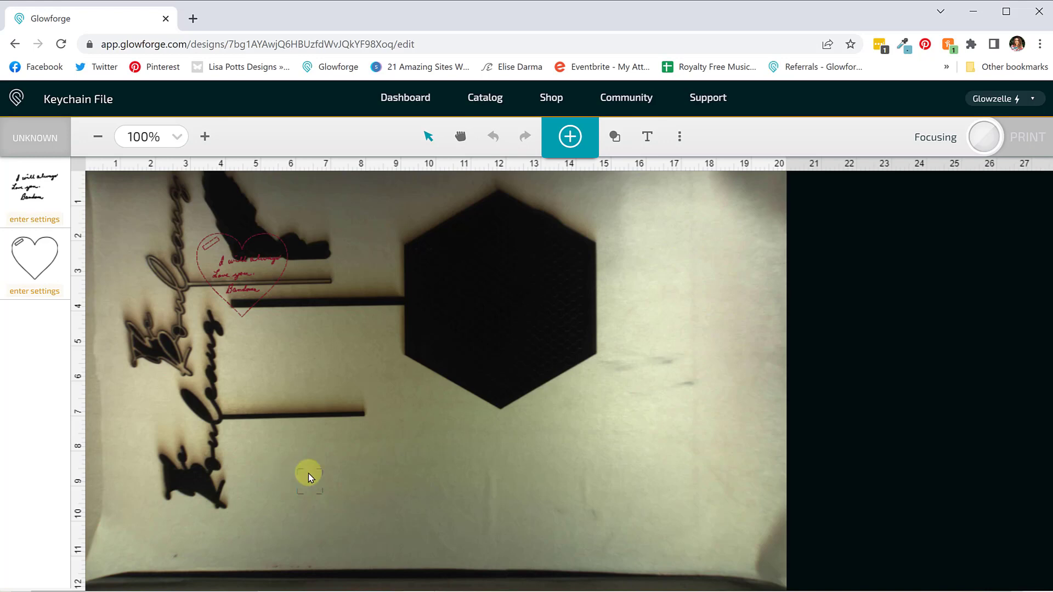
Select the whole heart artwork and move it onto the bare material between the two dark horizontal bars.
drag(309, 328, 148, 211)
drag(228, 266, 270, 345)
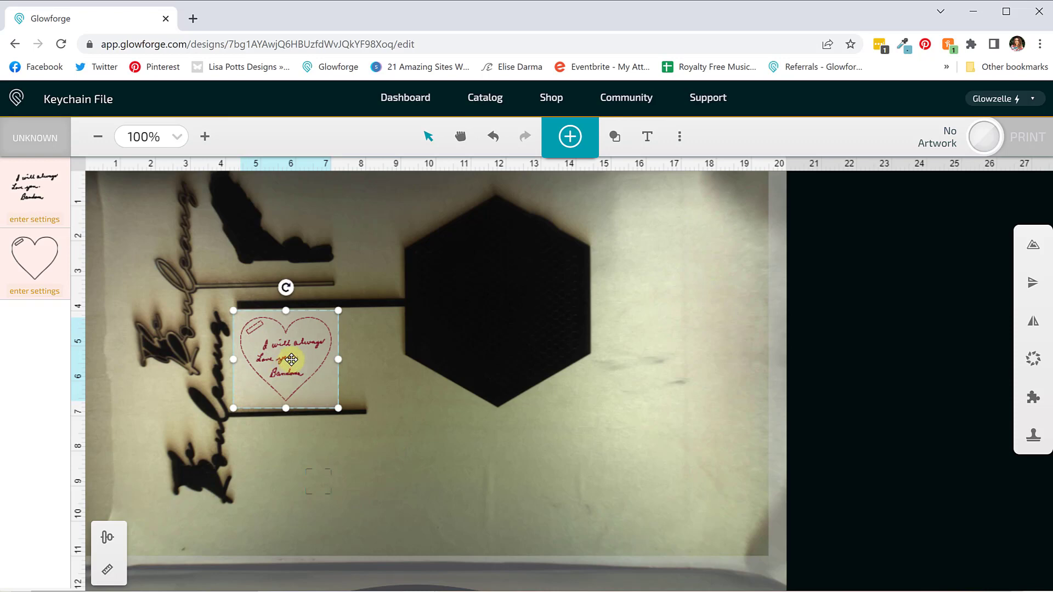
Set the handwritten message to engrave with the custom Birch setting.
click(45, 192)
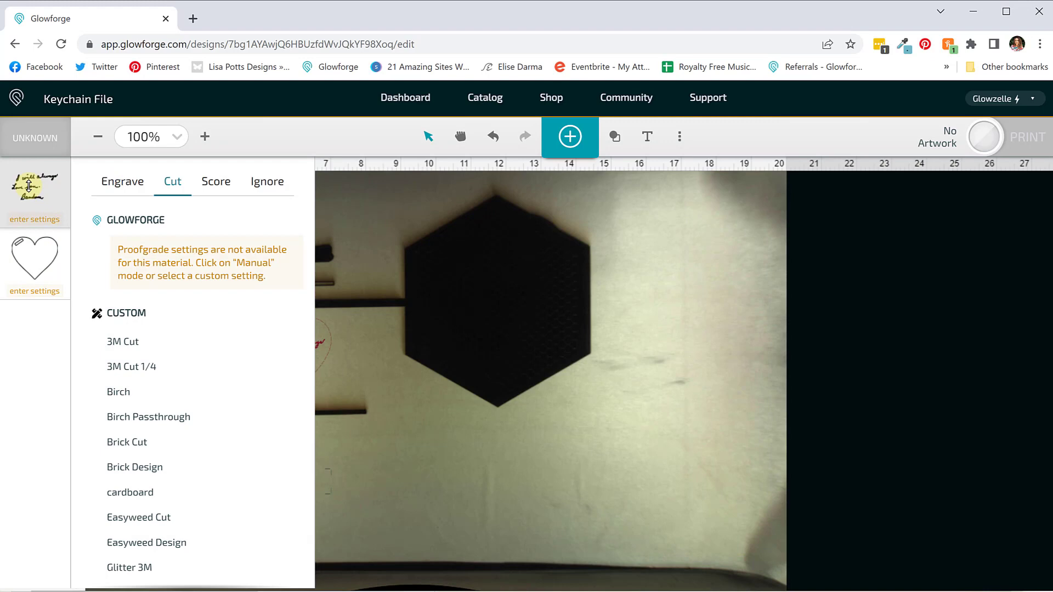
click(107, 181)
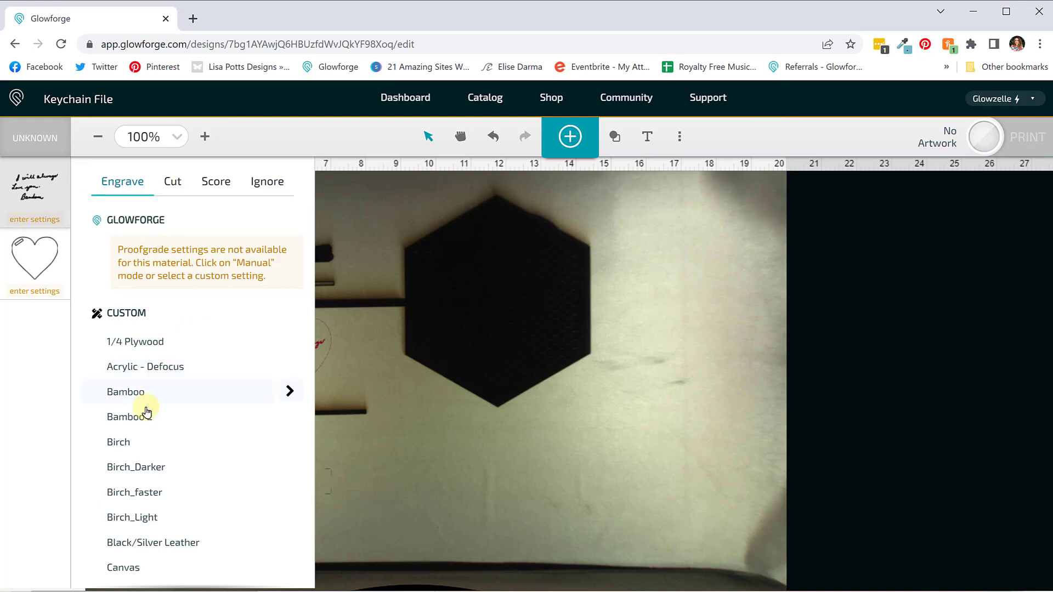
click(132, 454)
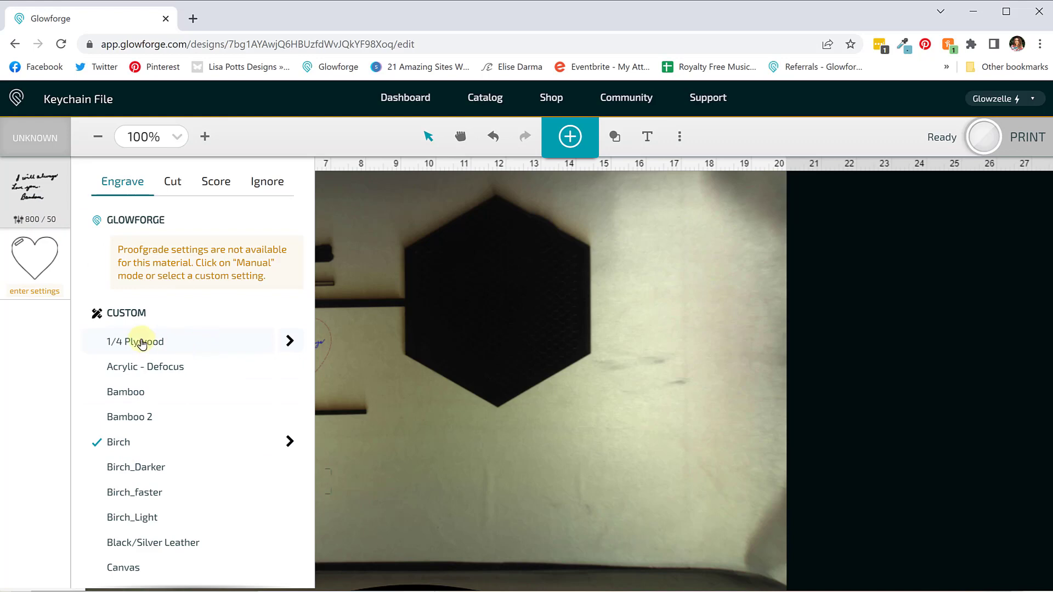
Set the heart and rectangle outlines to cut with the custom Birch setting, and close the settings list.
click(25, 274)
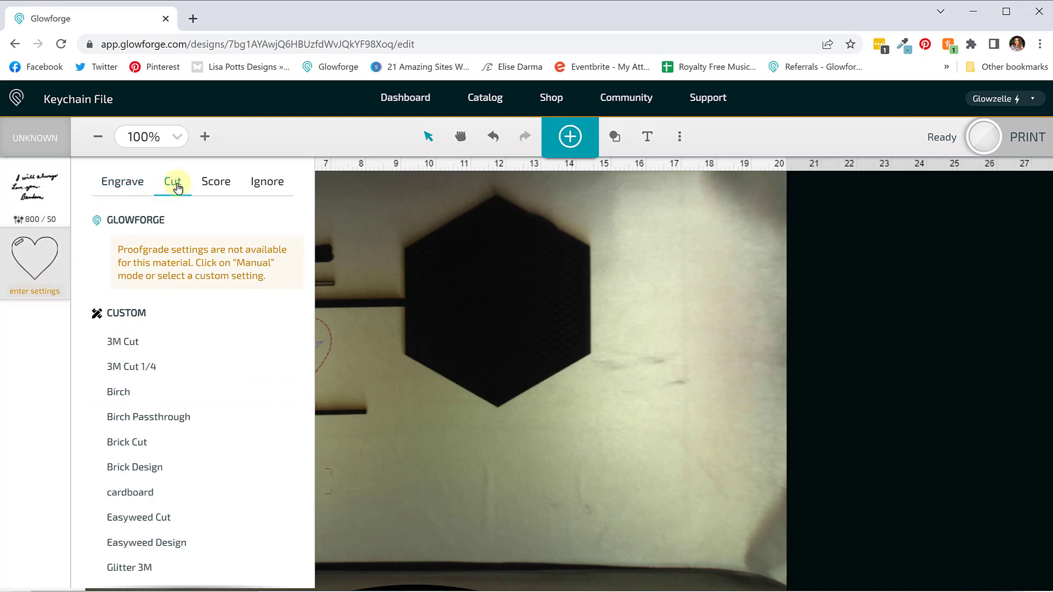
click(125, 395)
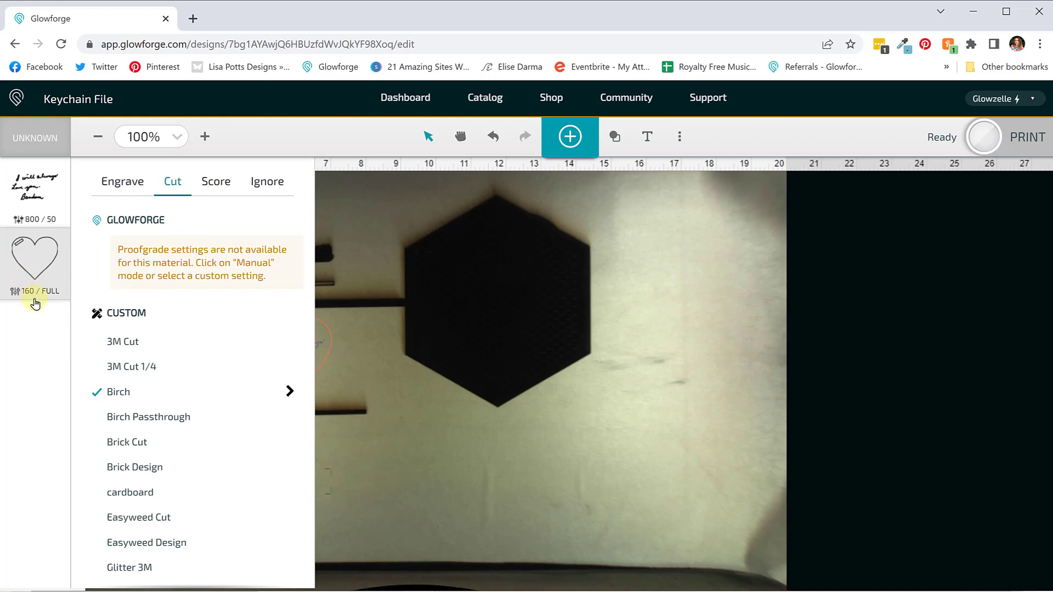
click(422, 266)
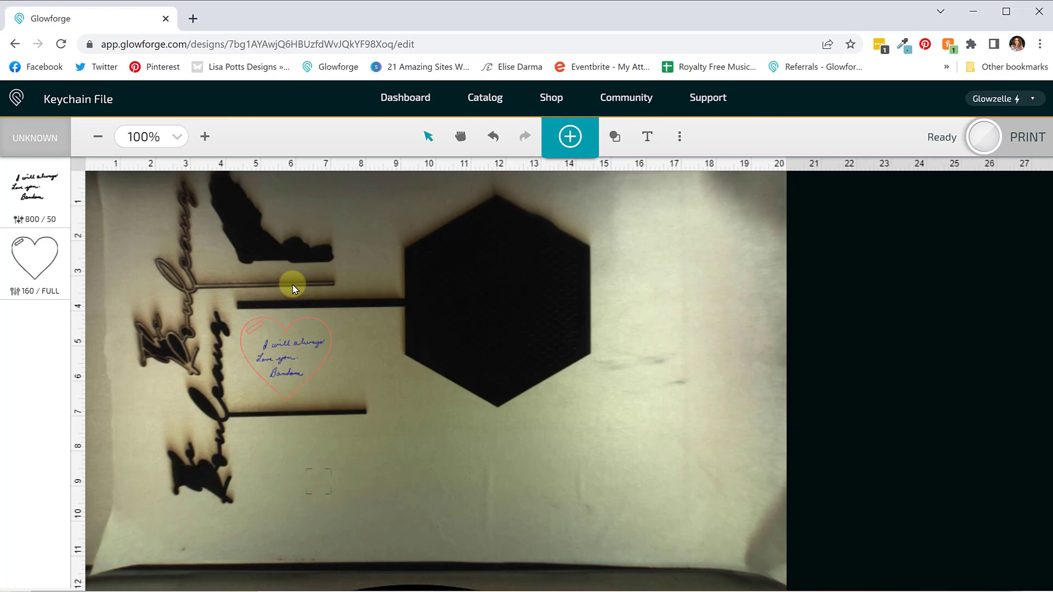
Submit the heart design for printing.
click(1024, 147)
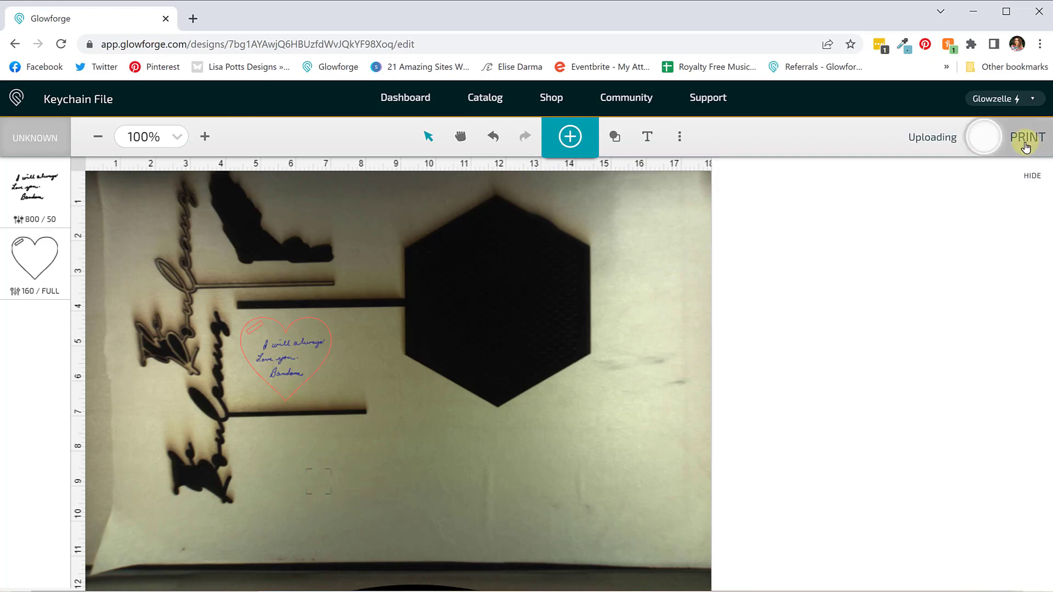